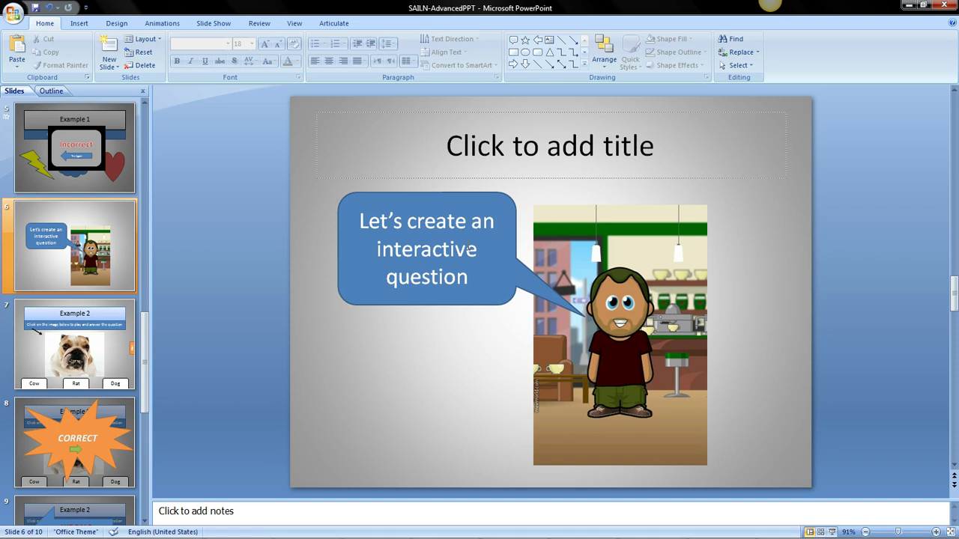
Delete the character picture and the speech callout from slide 6
left_click(577, 292)
key("Delete")
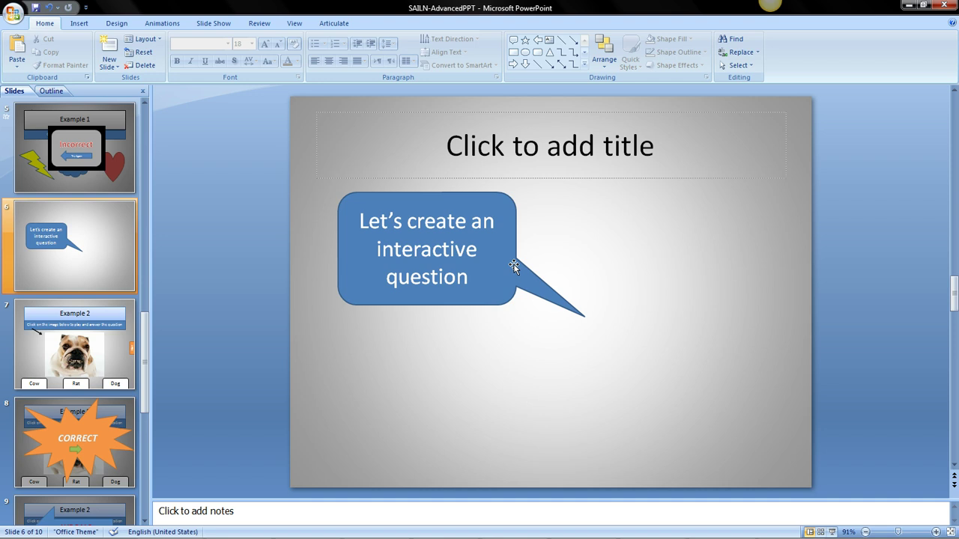
left_click(513, 264)
key("Delete")
Enter "Click on the blue star" as the title of slide 6
left_click(502, 141)
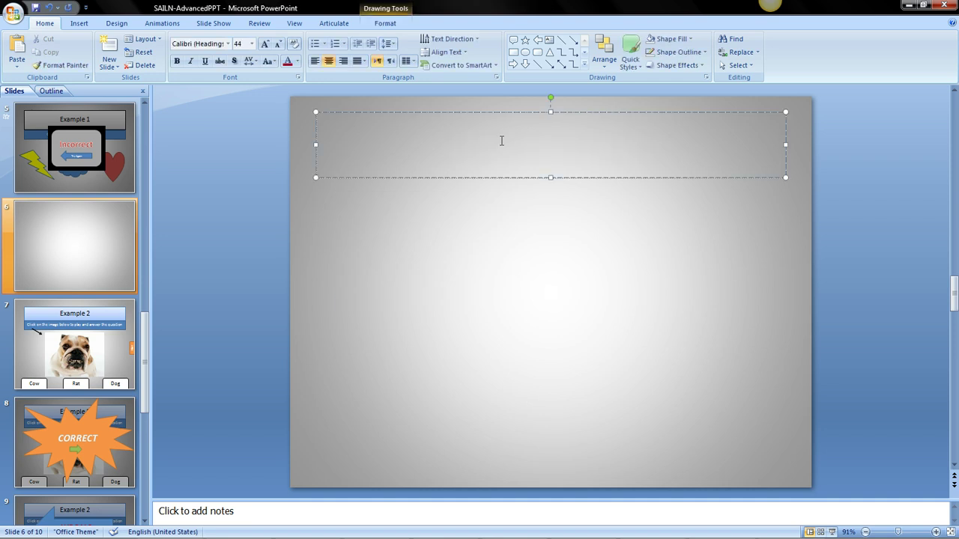
type("Click")
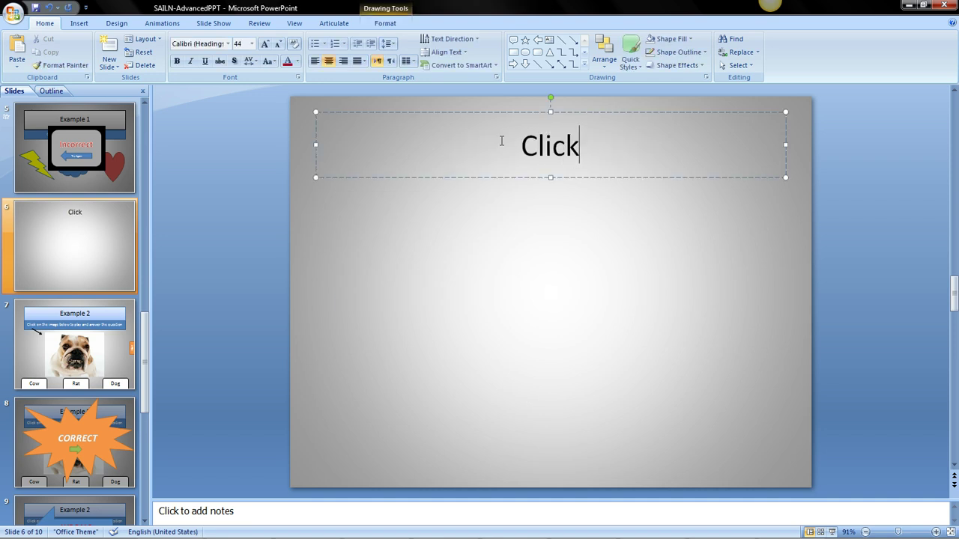
type(" on the b")
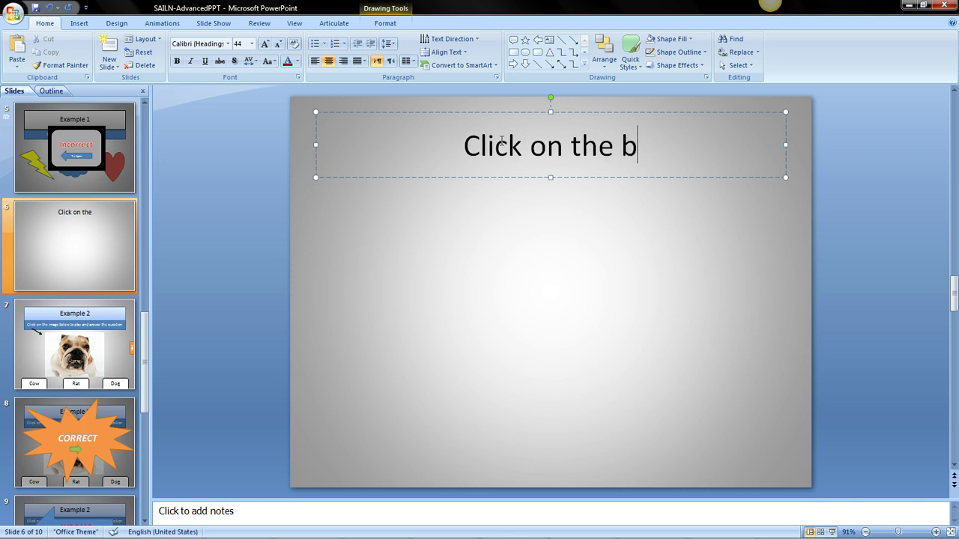
type("lue star")
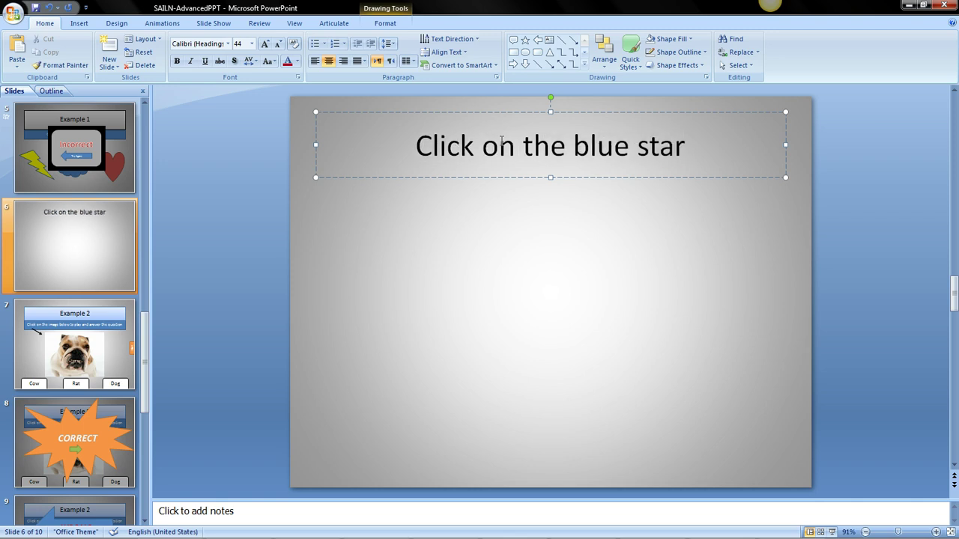
left_click(540, 243)
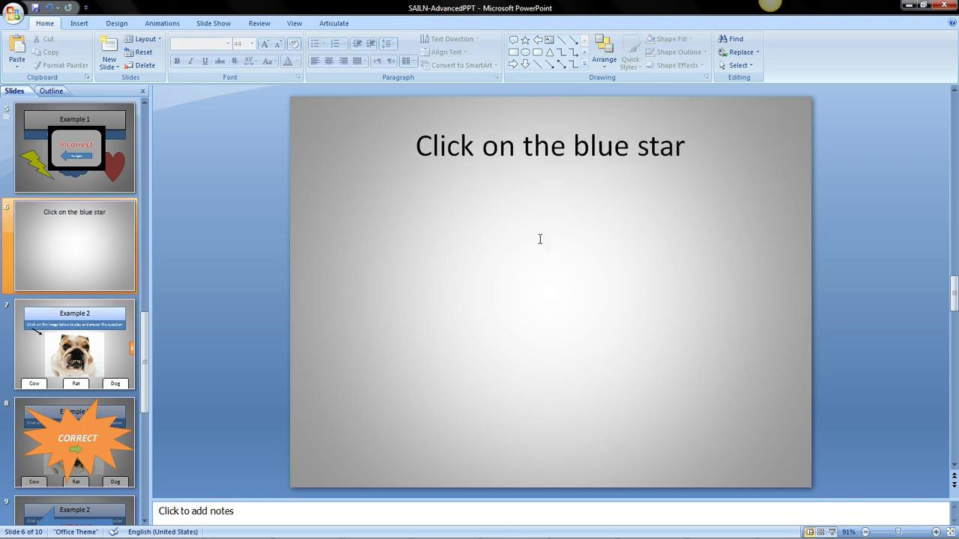
Draw a five-point star about 1.58" high and 1.67" wide below the title and copy it into a two-by-two grid of stars
left_click(526, 40)
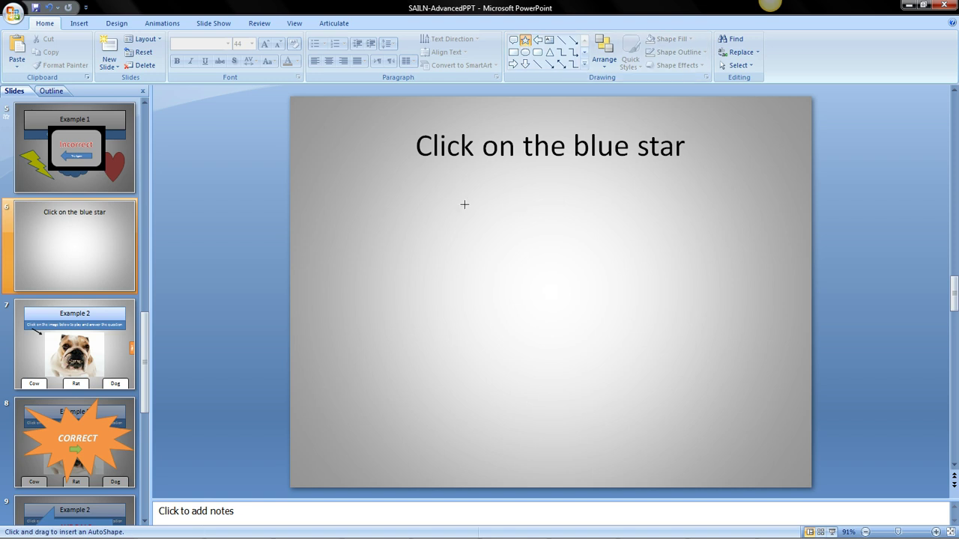
mouse_move(411, 215)
left_mouse_down()
mouse_move(454, 280)
mouse_move(475, 293)
mouse_move(500, 296)
mouse_move(479, 275)
mouse_move(659, 272)
mouse_move(634, 274)
left_mouse_up()
left_click(474, 262, "shift")
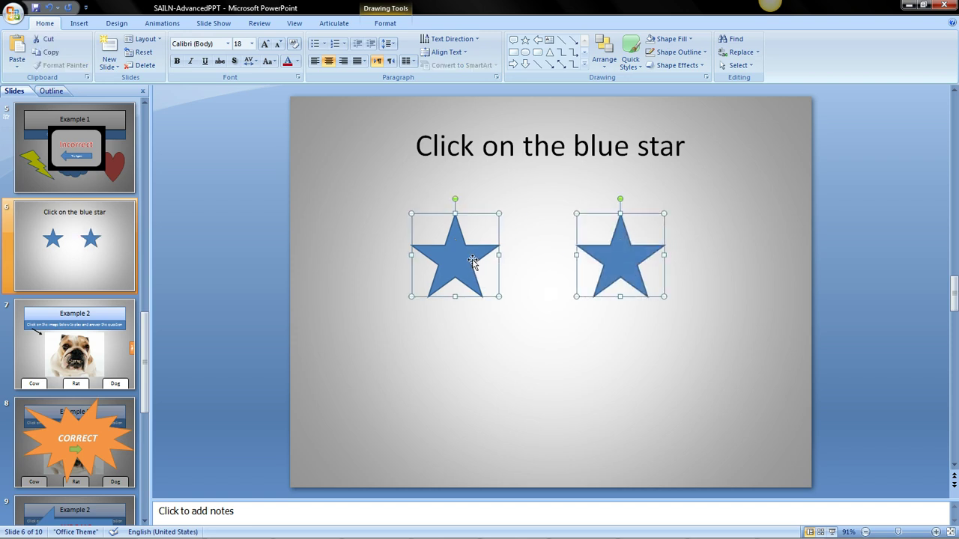
left_click_drag(472, 260, 480, 383)
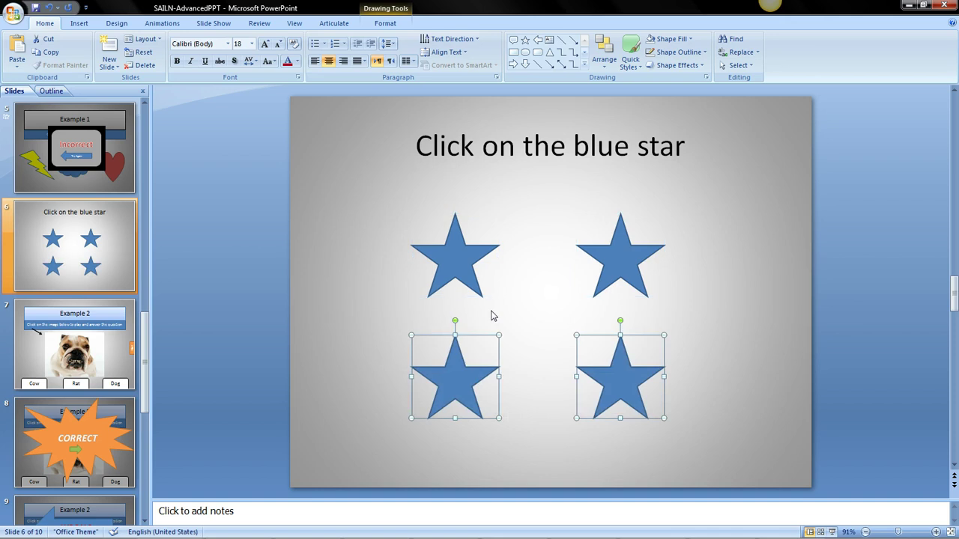
Apply solid shape styles to three stars: green for the upper-left, aqua for the lower-left and orange for the lower-right
double_click(472, 266)
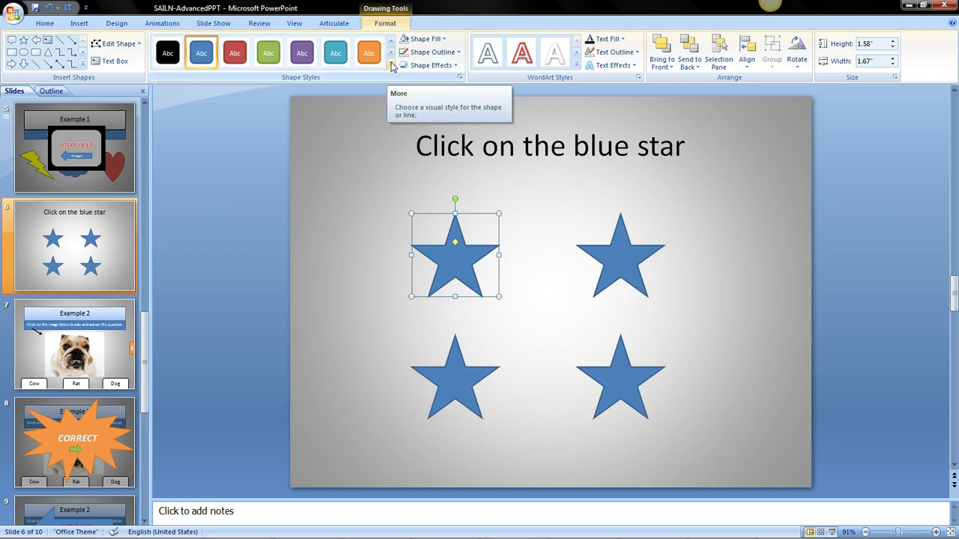
left_click(271, 59)
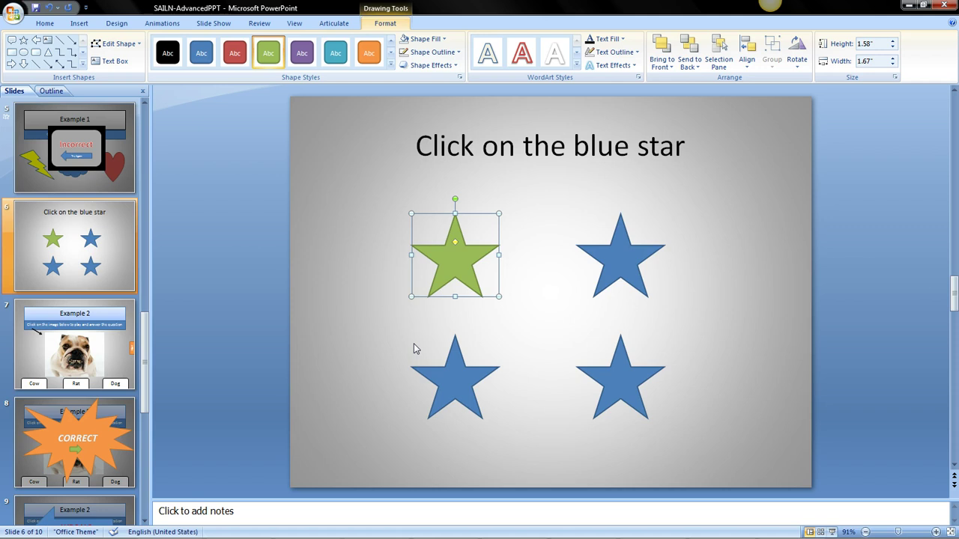
left_click(448, 384)
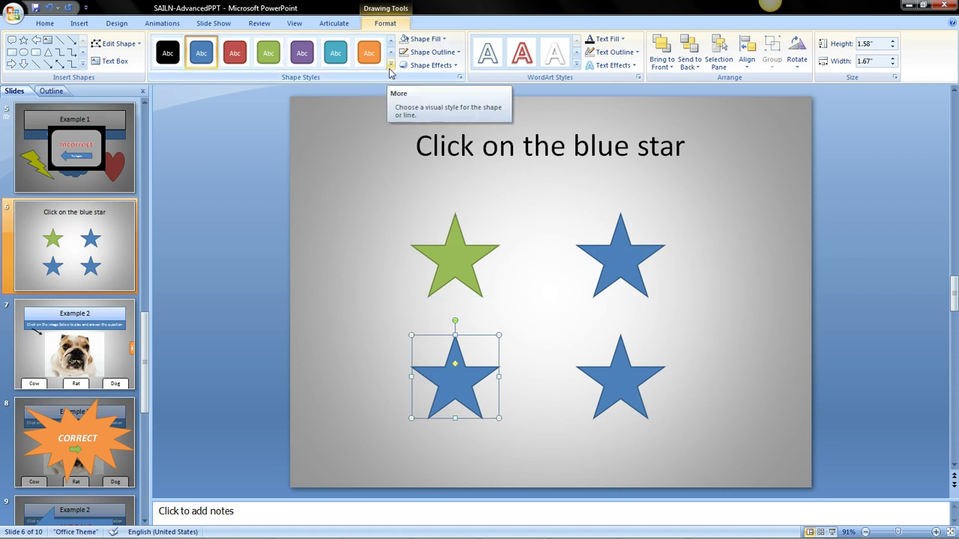
left_click(329, 64)
left_click(609, 376)
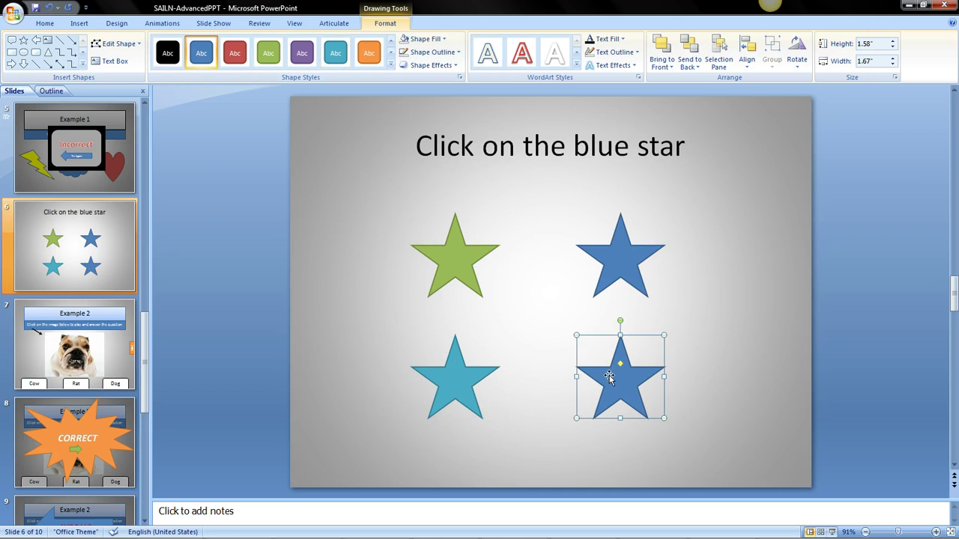
left_click(390, 66)
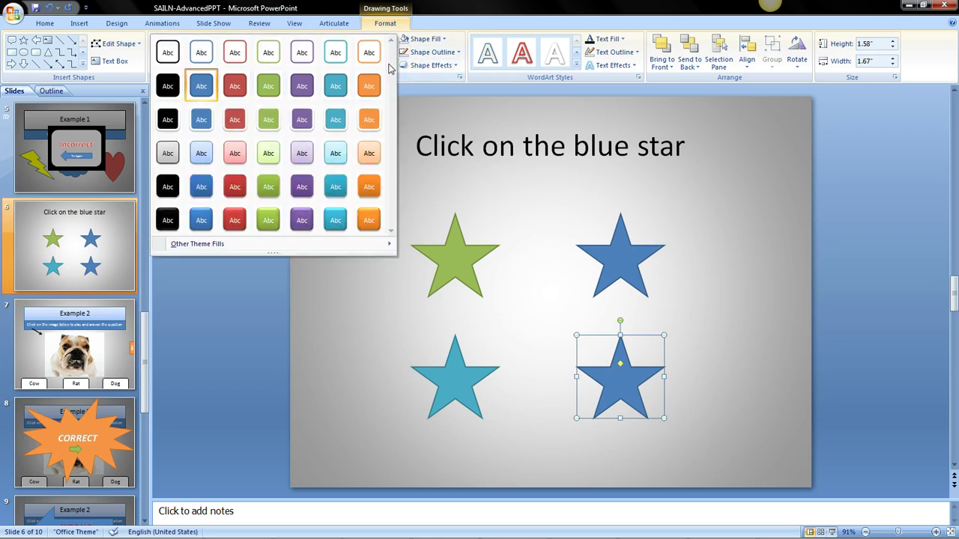
left_click(369, 86)
left_click(745, 317)
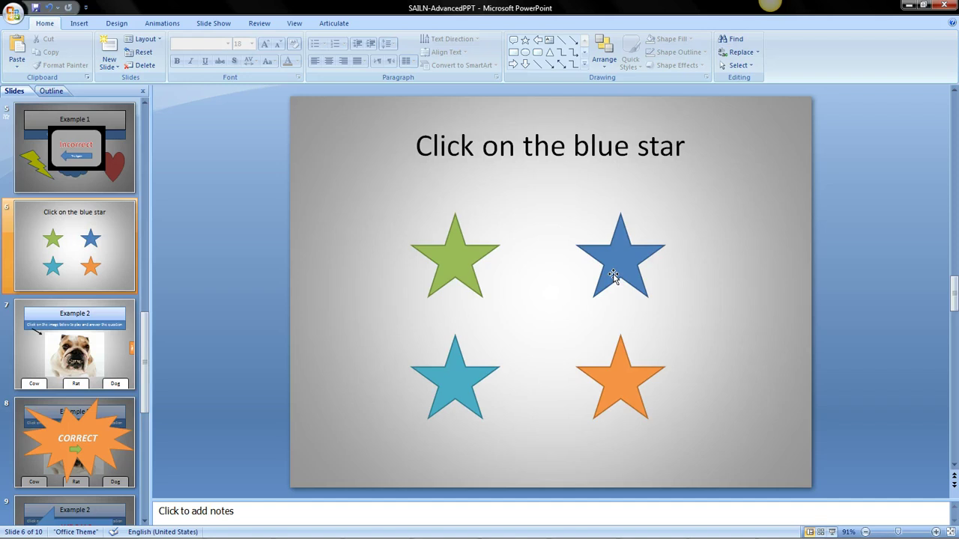
Duplicate slide 6 and open the copy, slide 7, for editing
right_click(115, 269)
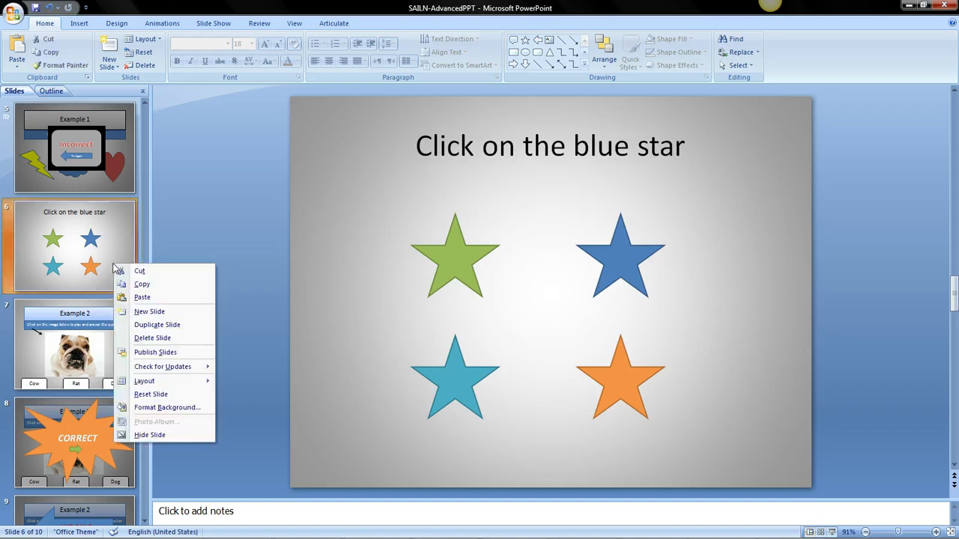
left_click(141, 325)
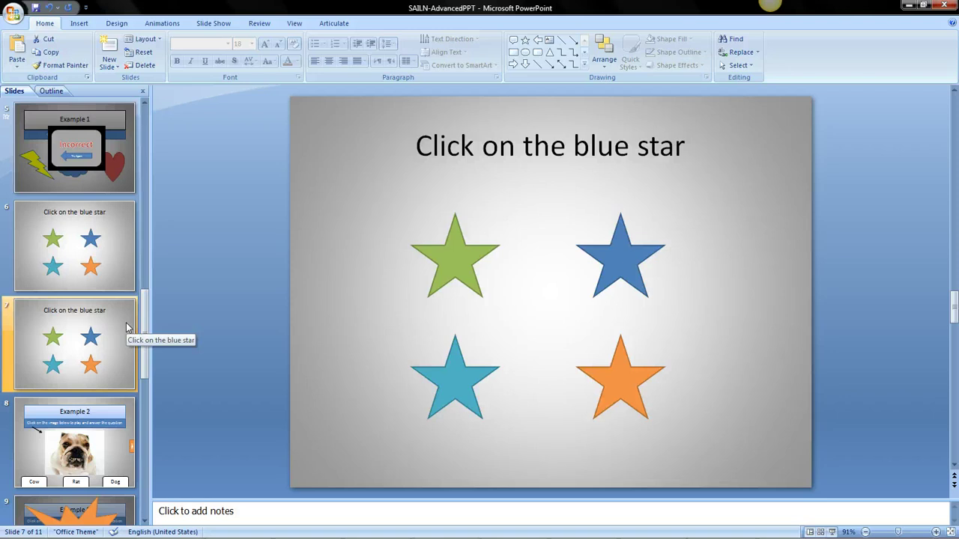
left_click(121, 281)
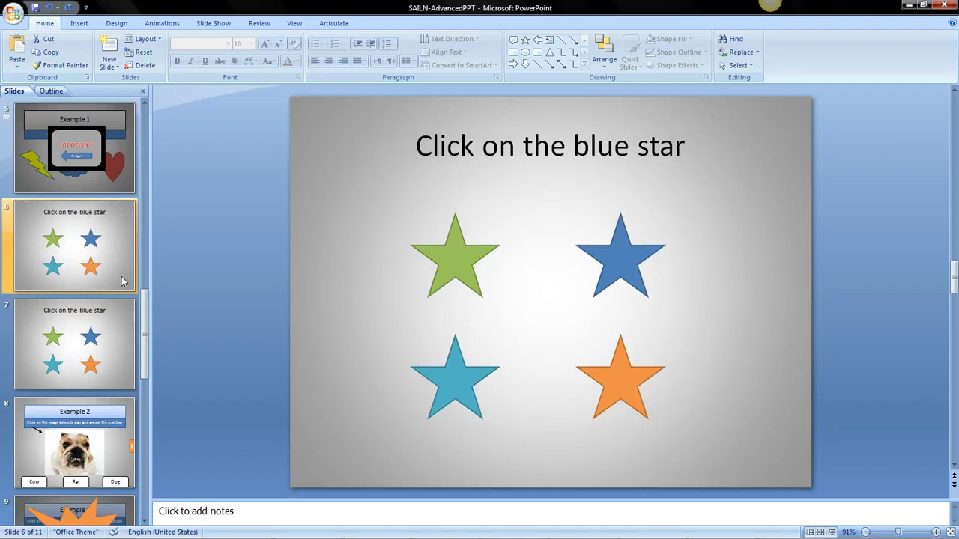
left_click(128, 352)
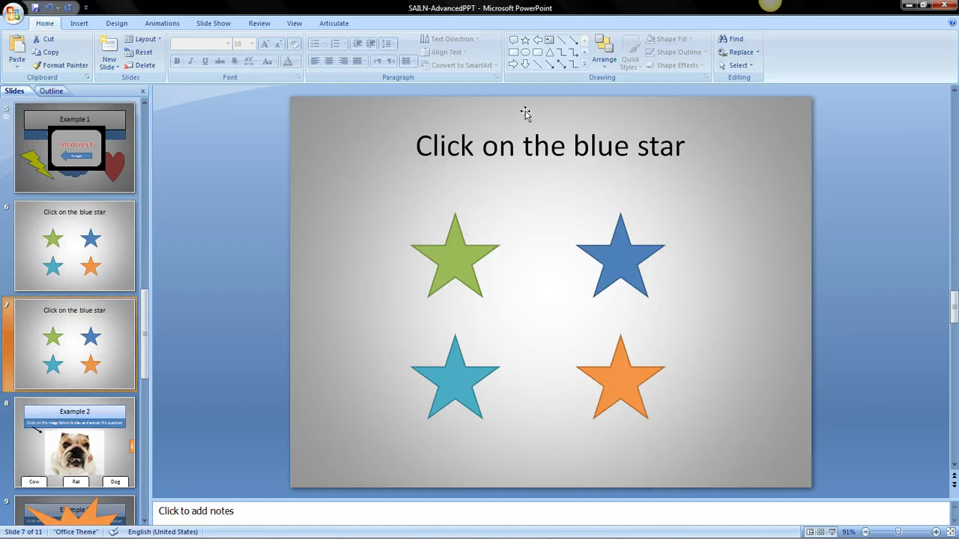
Cover all of slide 7 with a rectangle filled solid black at about 40% transparency
left_click(513, 52)
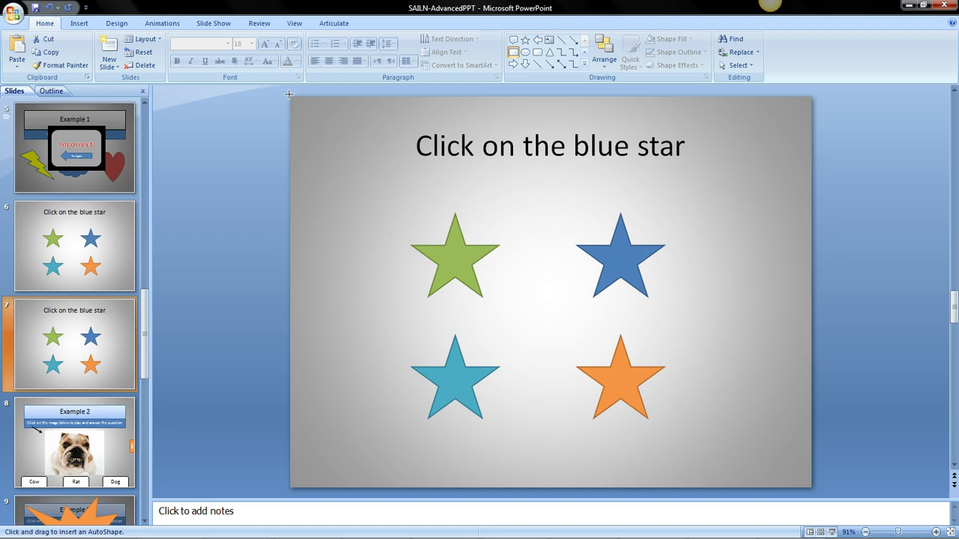
left_click_drag(289, 94, 812, 488)
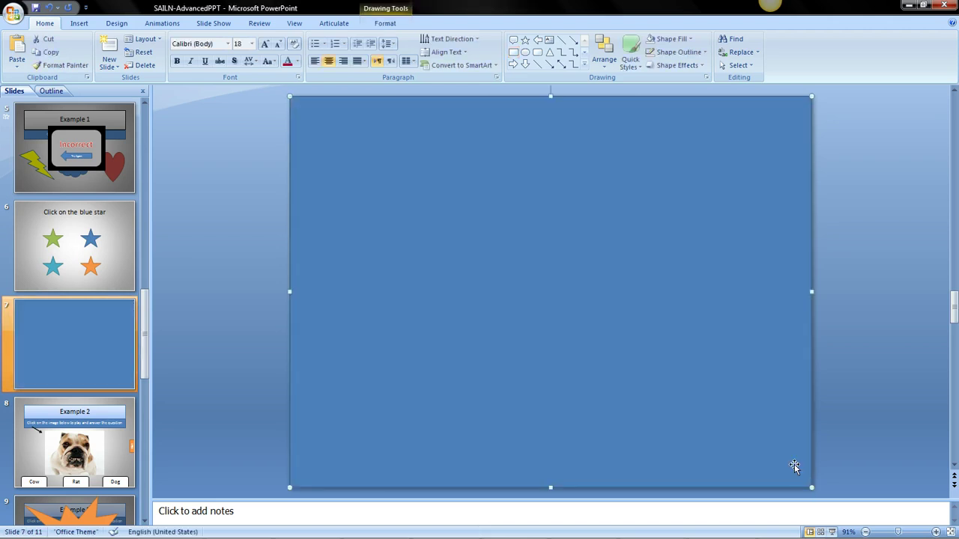
right_click(555, 343)
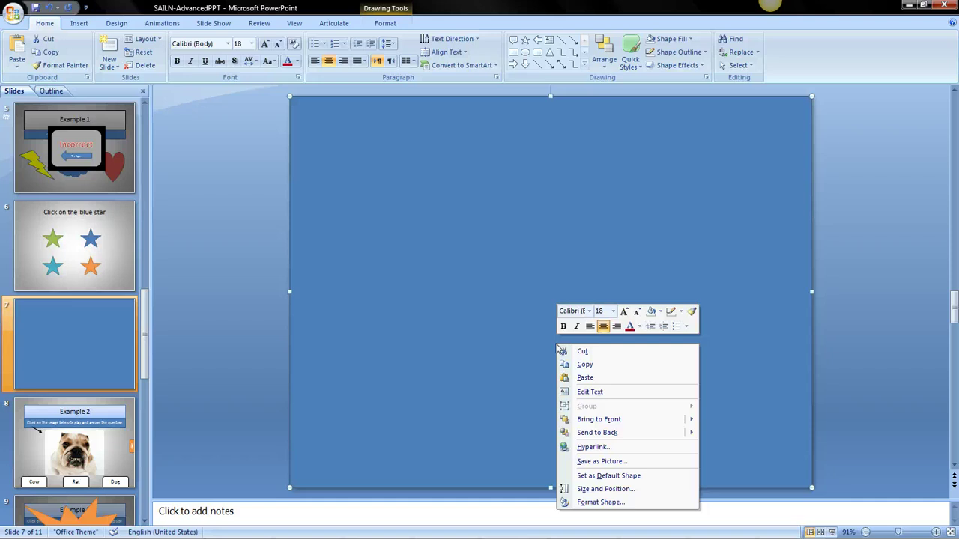
left_click(635, 502)
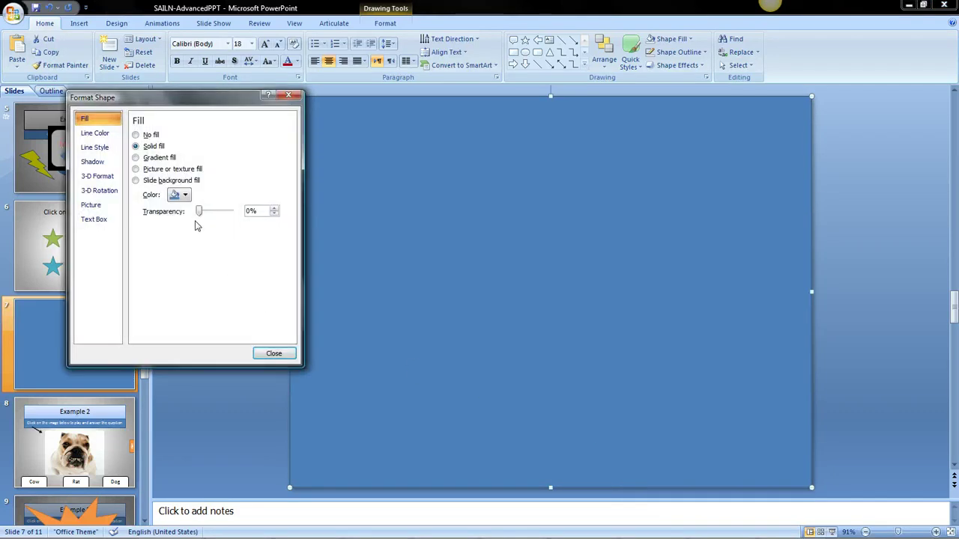
left_click(180, 196)
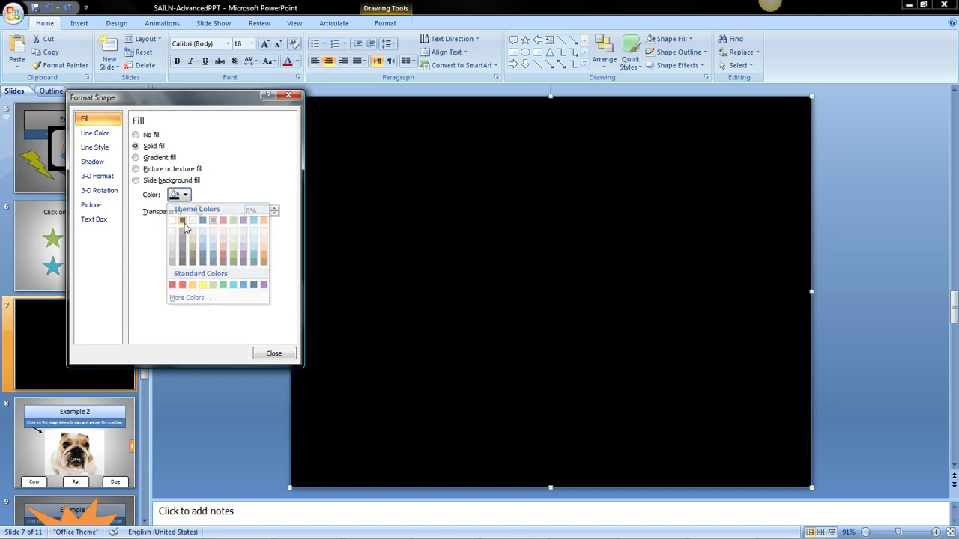
left_click(184, 221)
left_click_drag(198, 213, 214, 215)
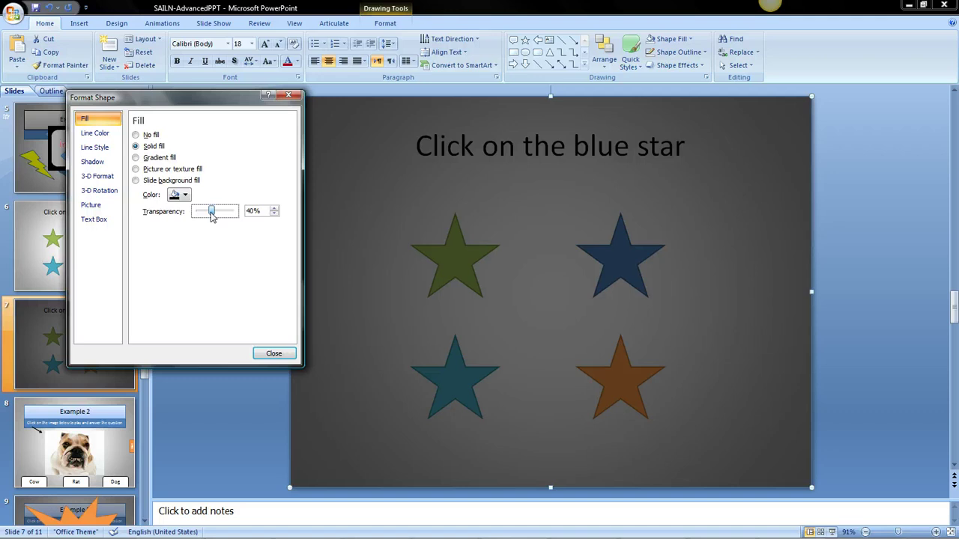
left_click(275, 353)
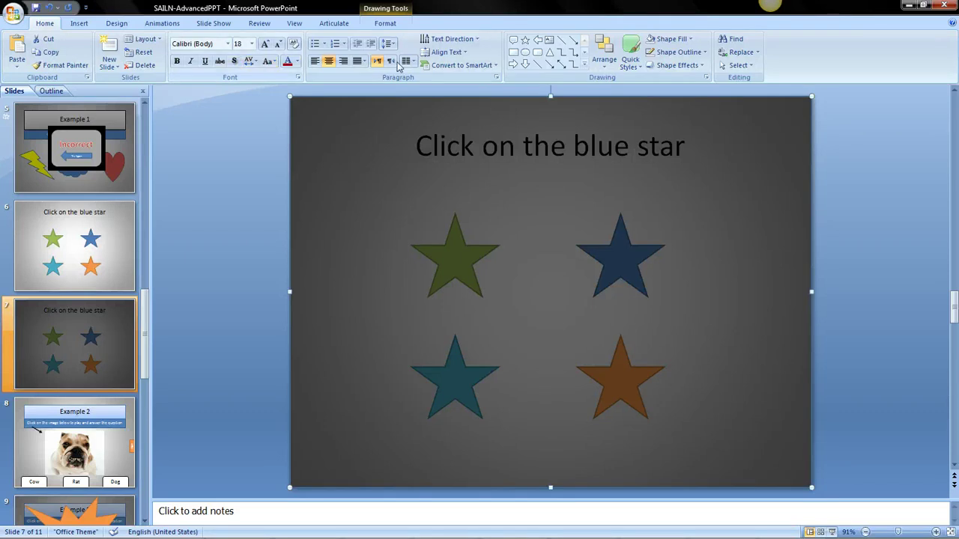
Draw a rectangle about 2.25" high and 3.08" wide over the middle of the stars and enter the text "Correct" in it
left_click(514, 53)
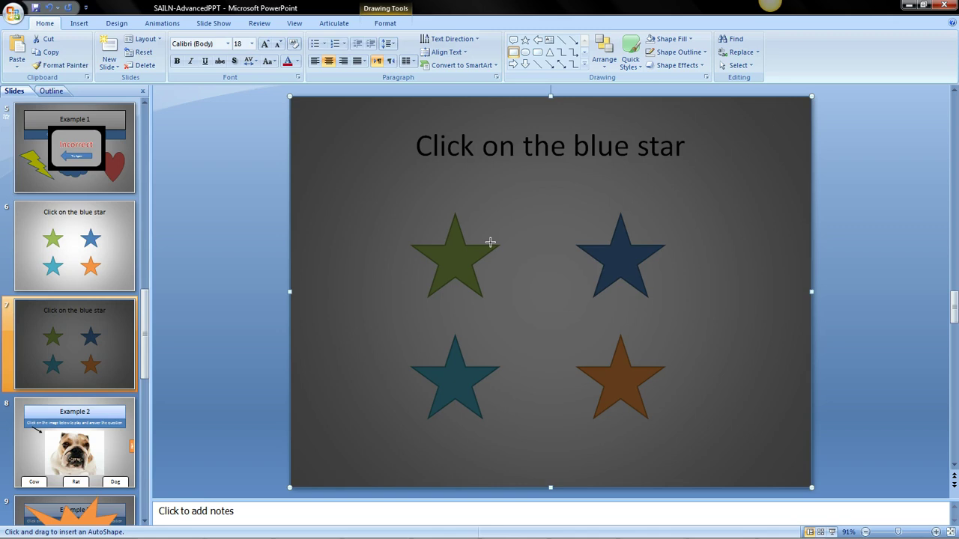
left_click_drag(467, 258, 597, 352)
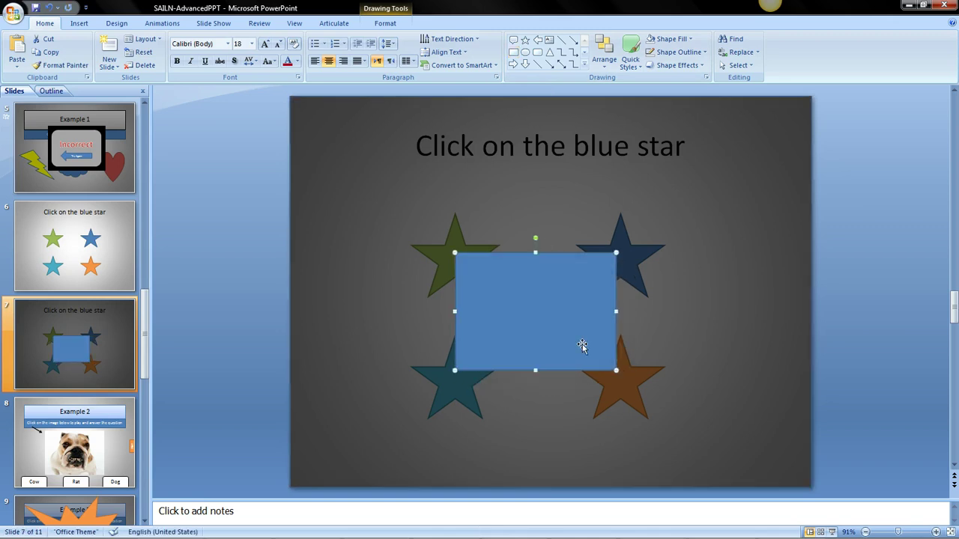
type("Cor")
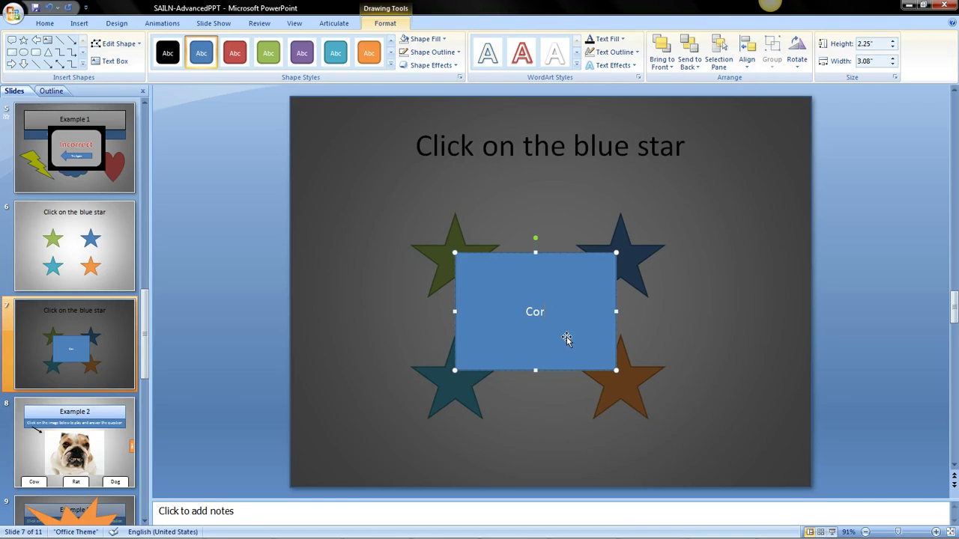
type("rect")
Format the word "Correct" in the rectangle at 32 pt in standard yellow
double_click(543, 312)
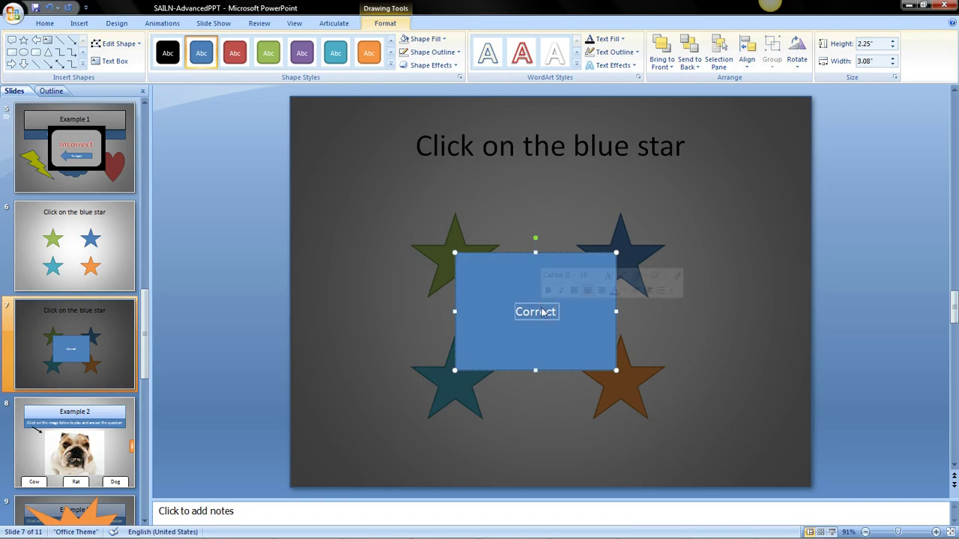
left_click(597, 275)
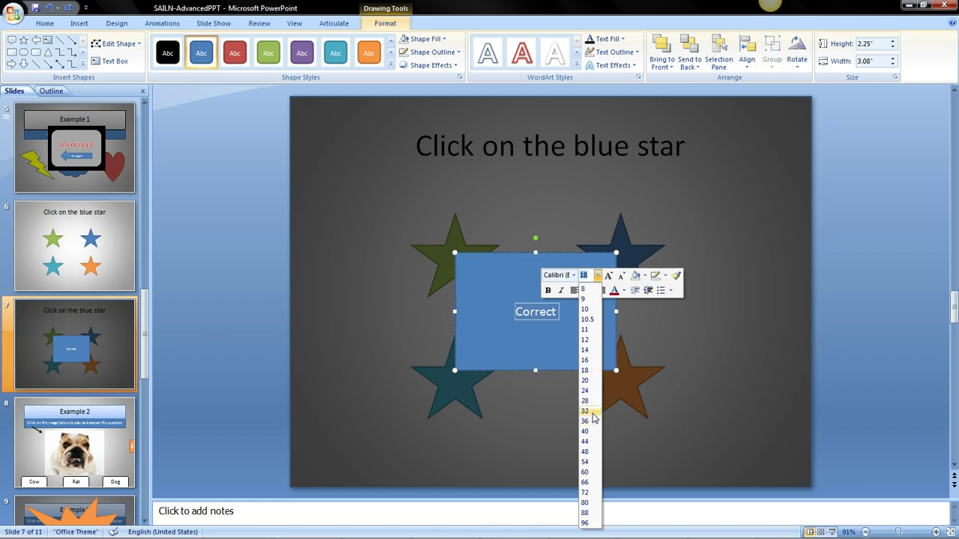
left_click(592, 412)
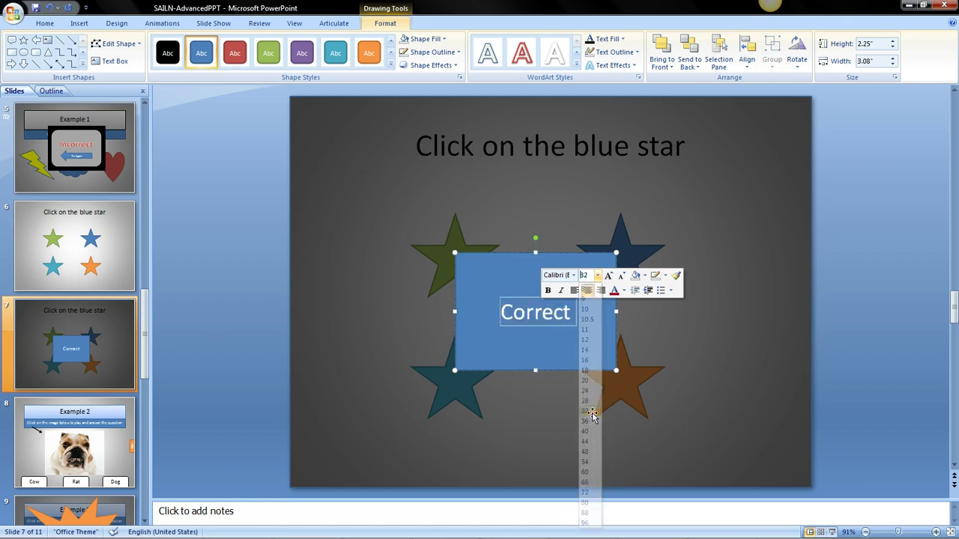
left_click(617, 292)
left_click(623, 292)
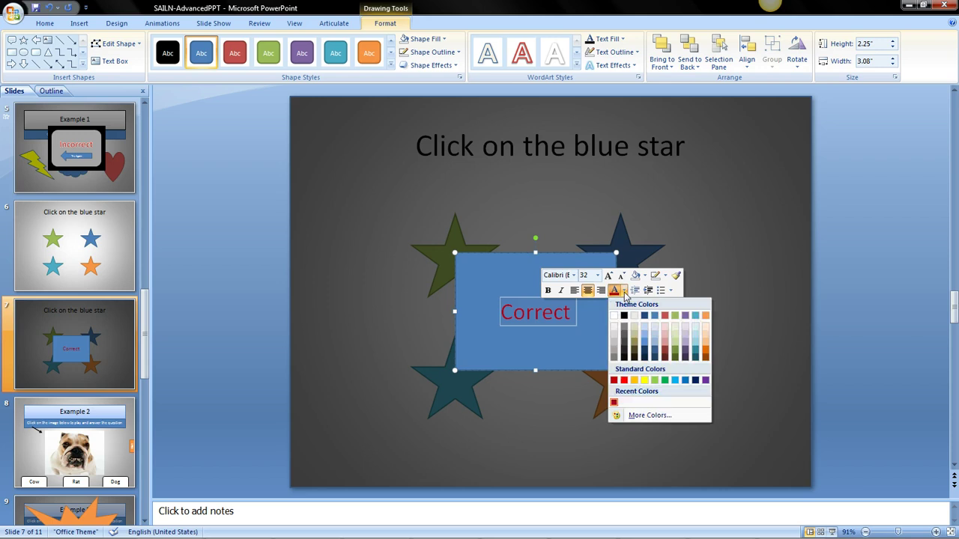
left_click(643, 381)
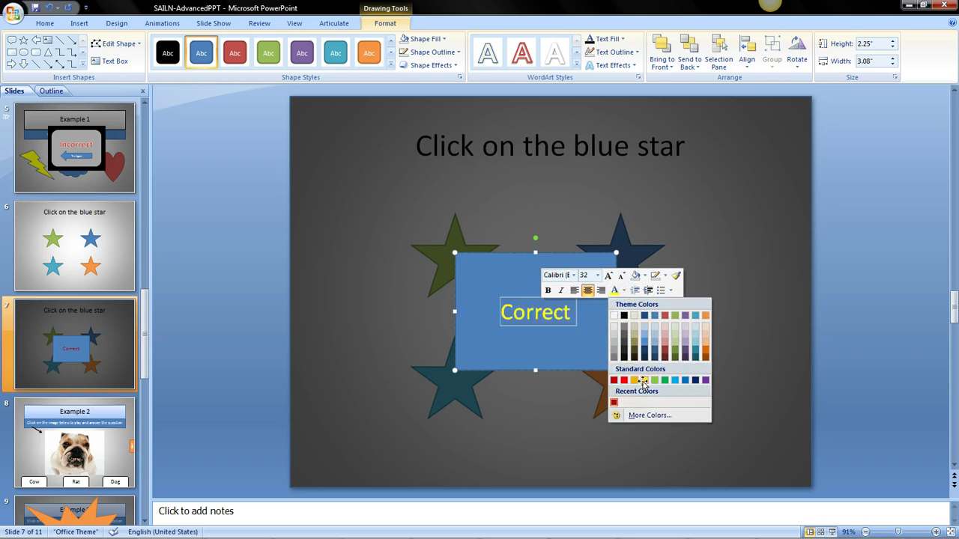
left_click(525, 268)
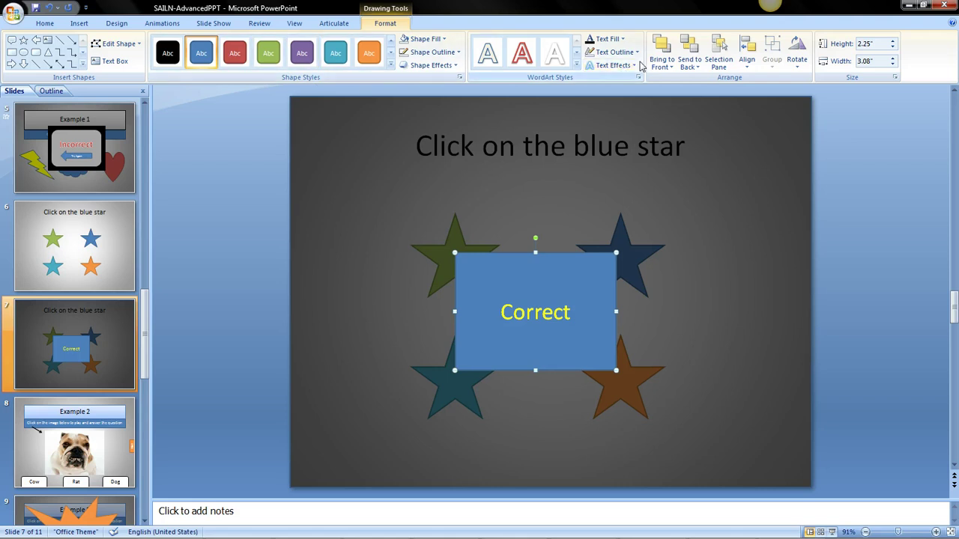
Draw a right arrow about 0.58" high and 1.83" wide below "Correct", enter the text "Next" and apply the orange shape style
left_click(12, 64)
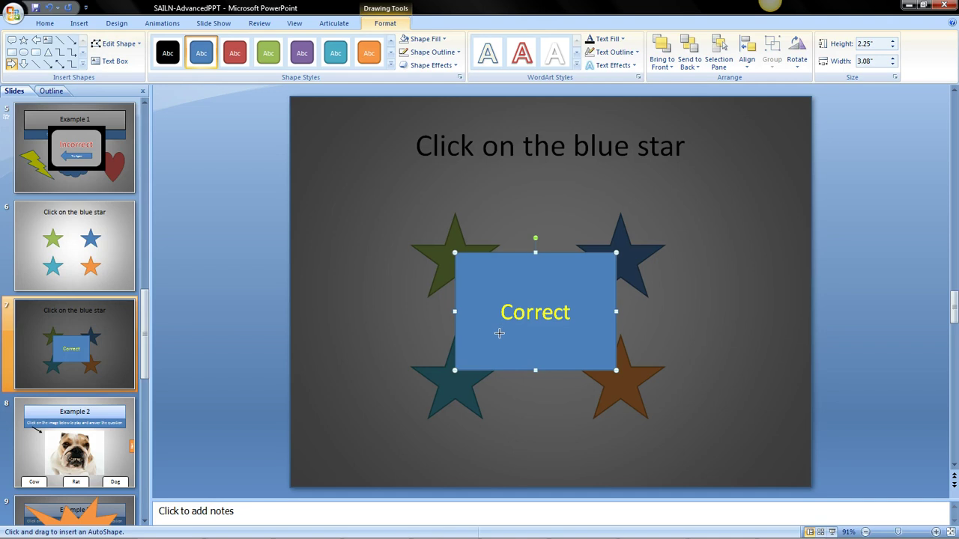
mouse_move(493, 331)
left_mouse_down()
mouse_move(589, 352)
mouse_move(591, 362)
left_mouse_up()
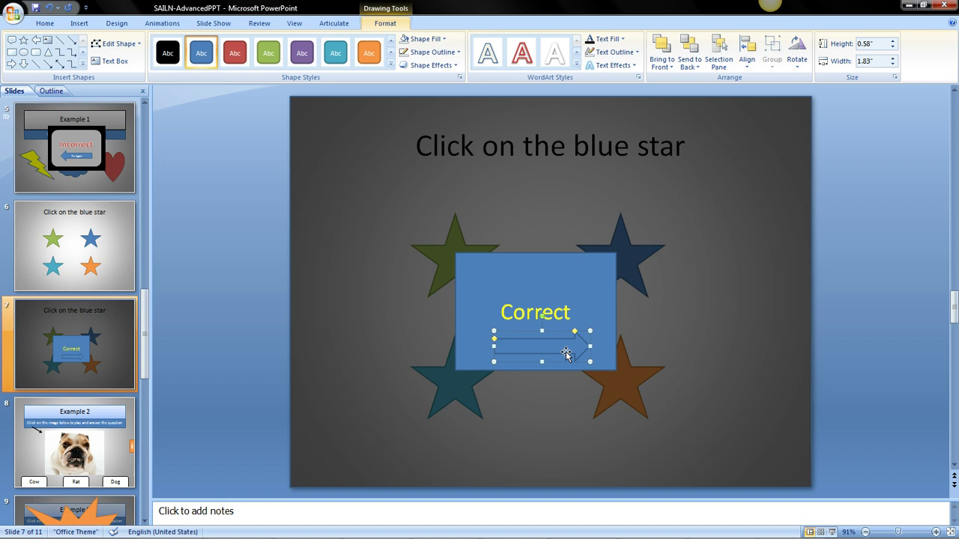
type("Next")
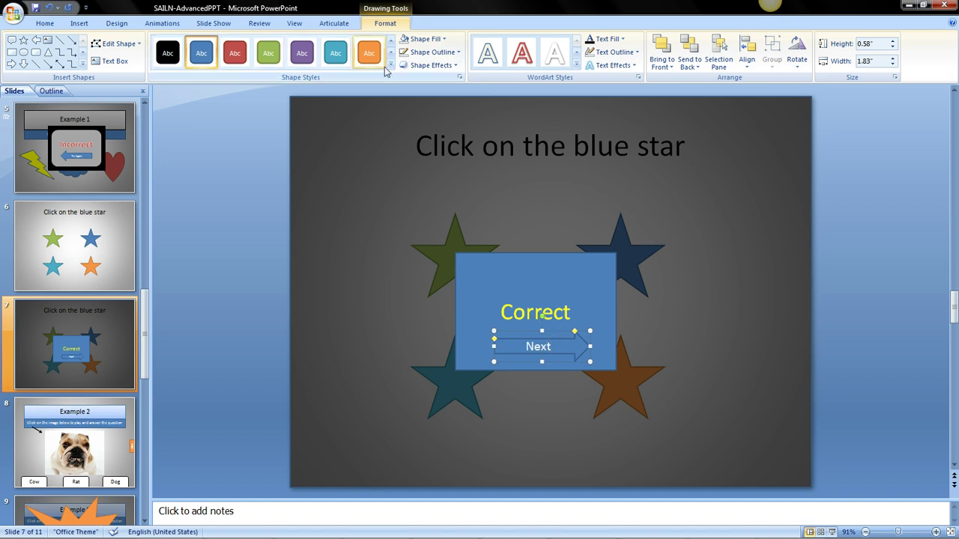
left_click(371, 58)
left_click(438, 282)
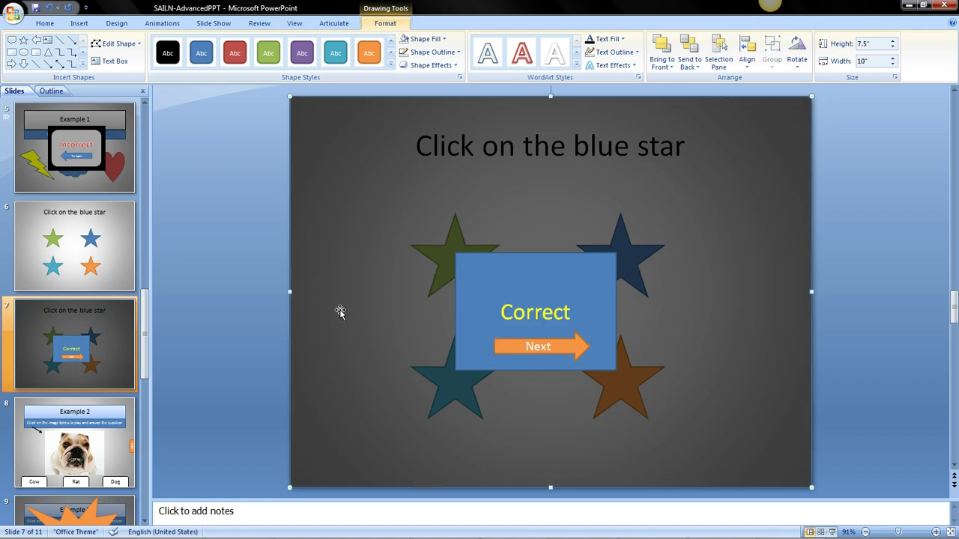
Duplicate slide 7, the dimmed "Correct" feedback slide
left_click(110, 253)
left_click(120, 313)
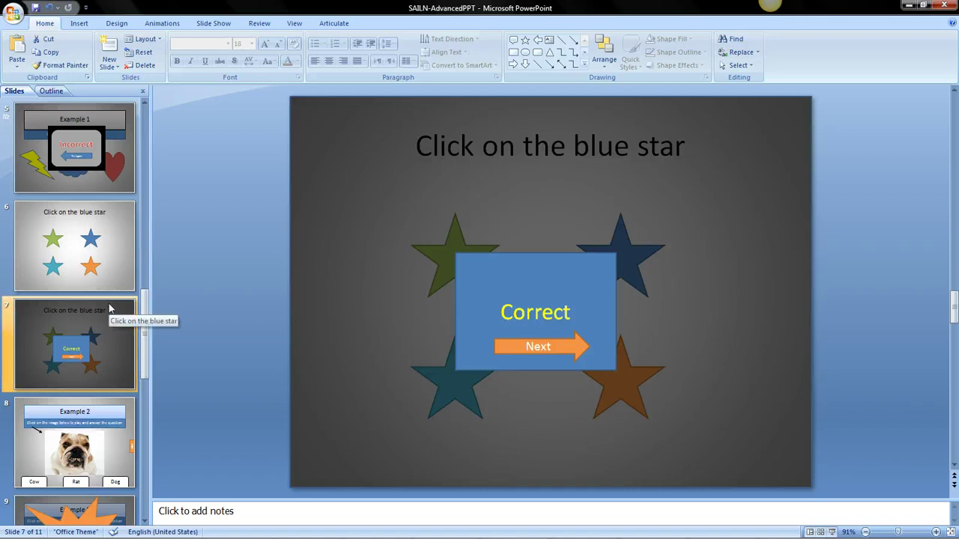
right_click(110, 308)
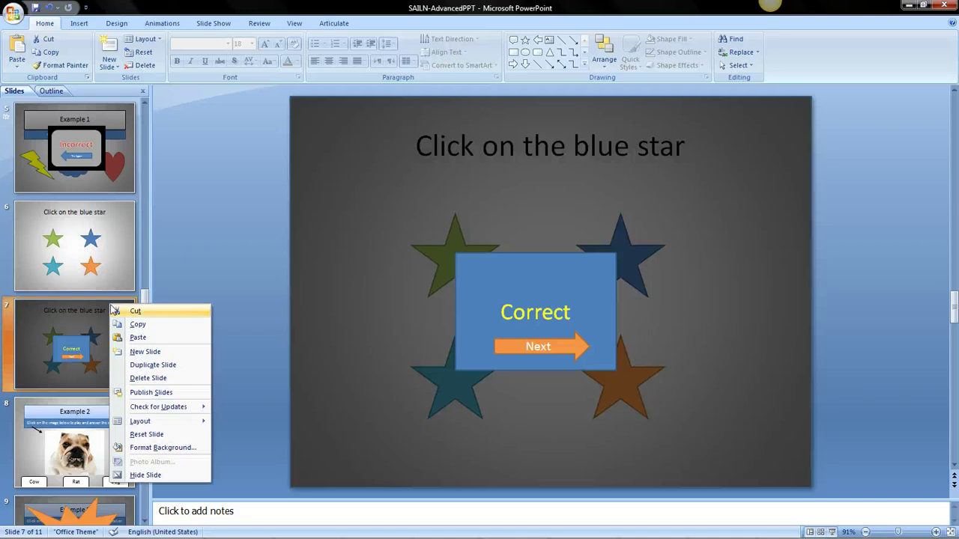
left_click(142, 366)
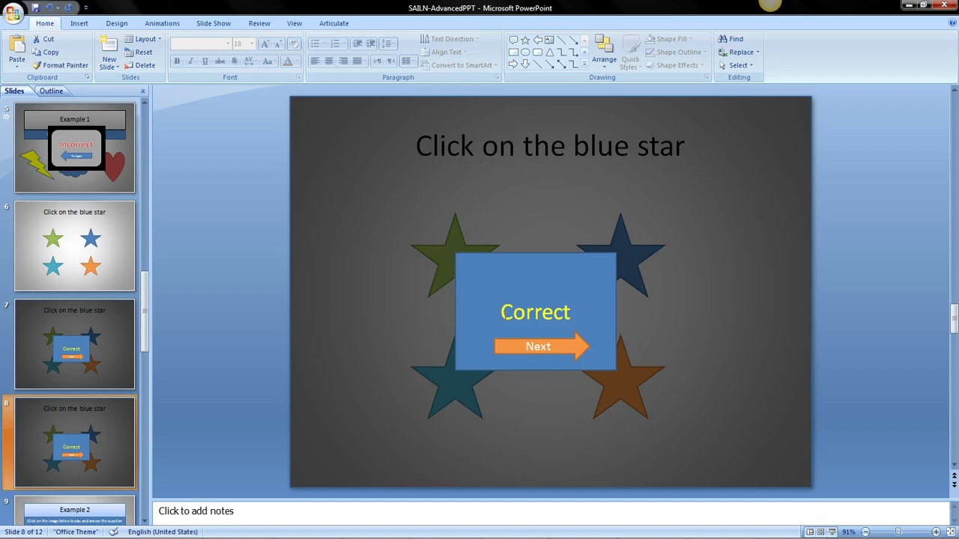
On slide 8, change the text "Correct" to "Incorrect" and delete the orange "Next" arrow
left_click(500, 314)
key("Delete")
type("Inc")
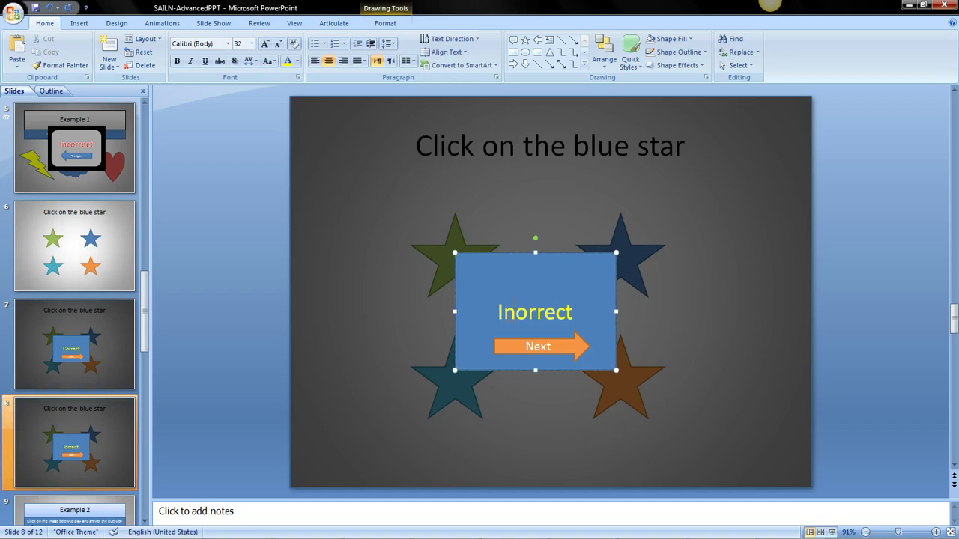
left_click(509, 347)
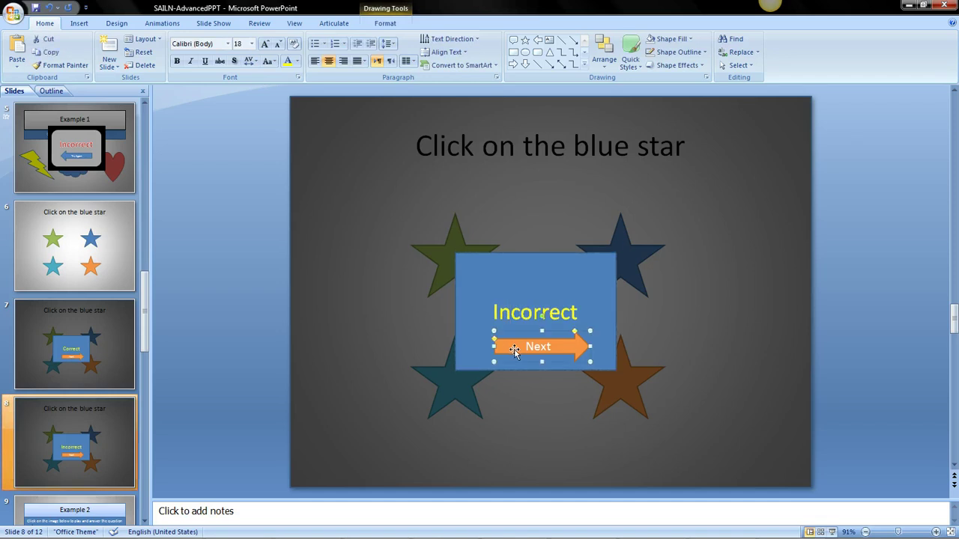
key("Delete")
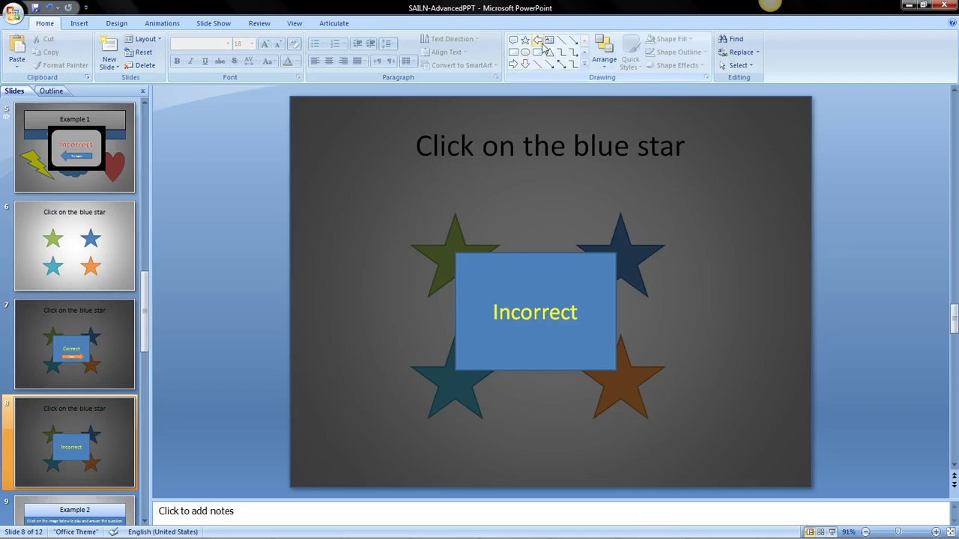
Draw a left arrow about 0.58" high and 2.08" wide below "Incorrect", enter the text "Try Again" and apply the red shape style
left_click(537, 39)
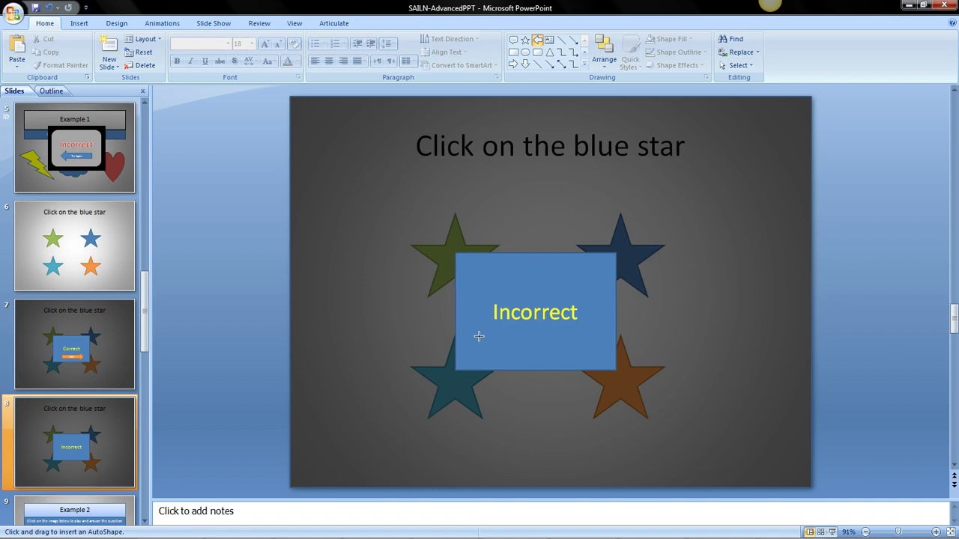
left_click_drag(477, 331, 586, 362)
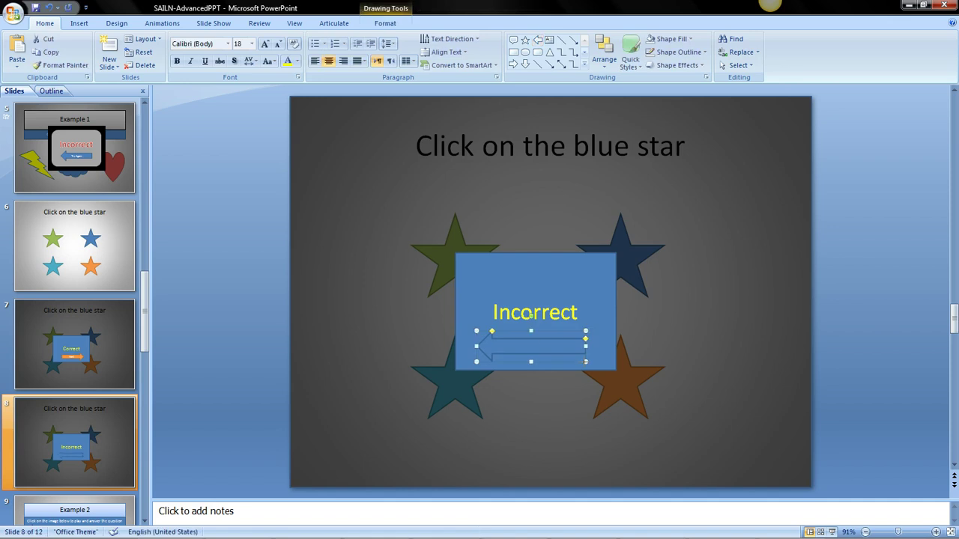
type("Try Again")
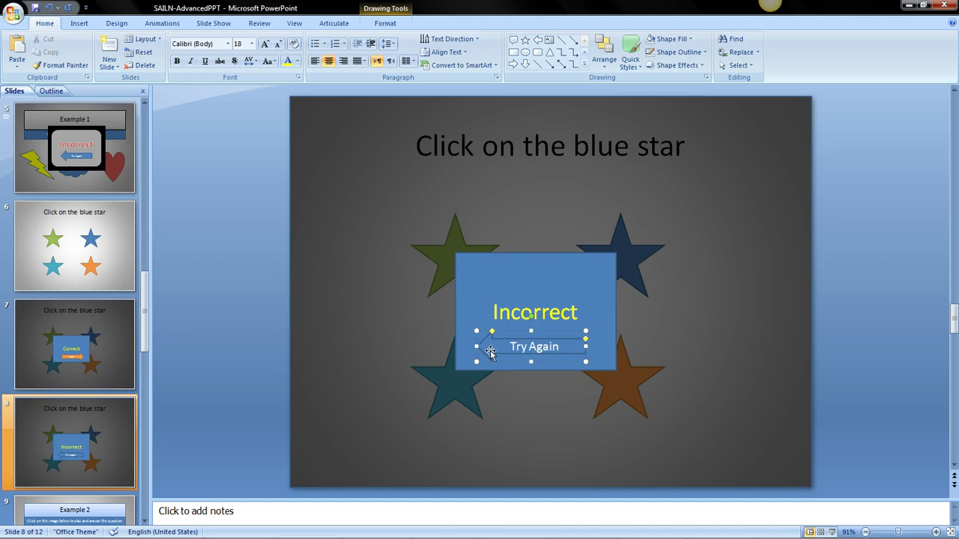
left_click(385, 23)
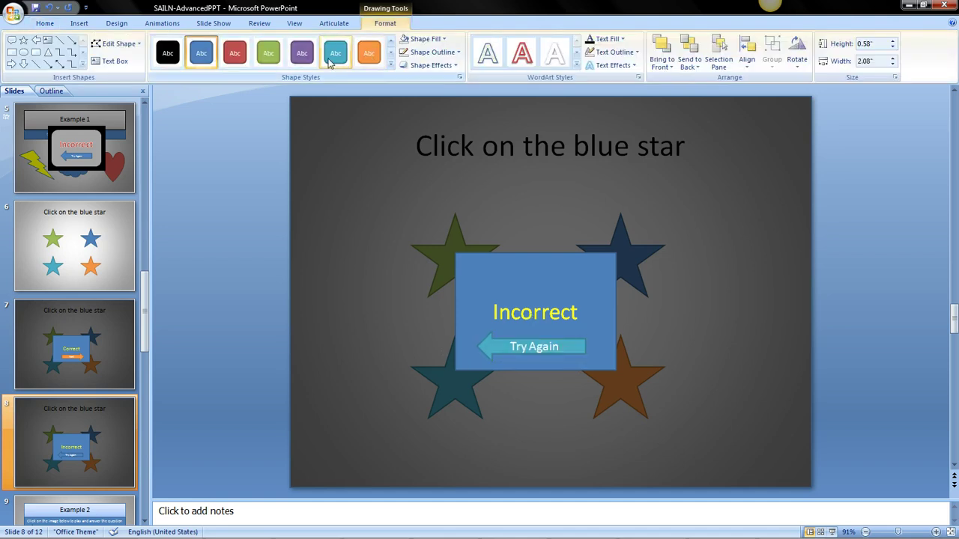
left_click(237, 60)
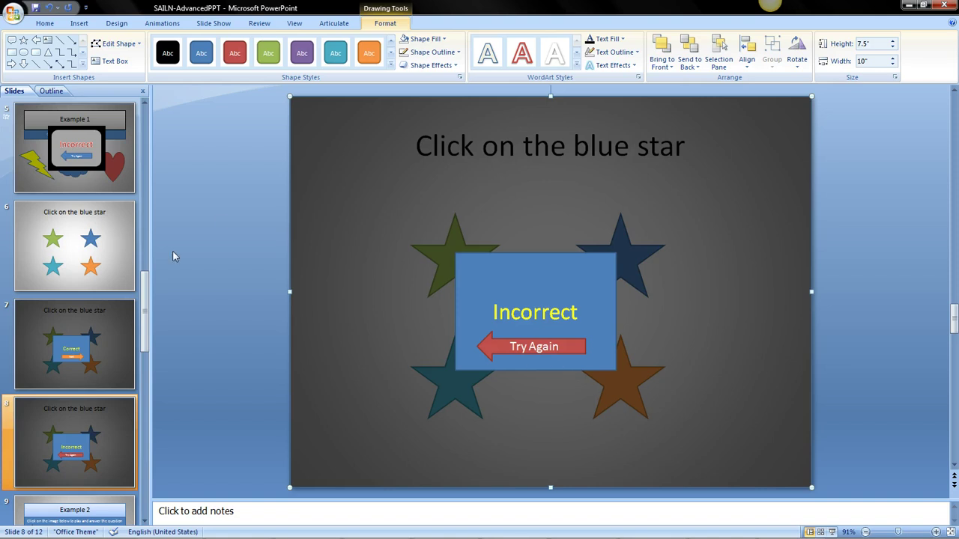
left_click(120, 259)
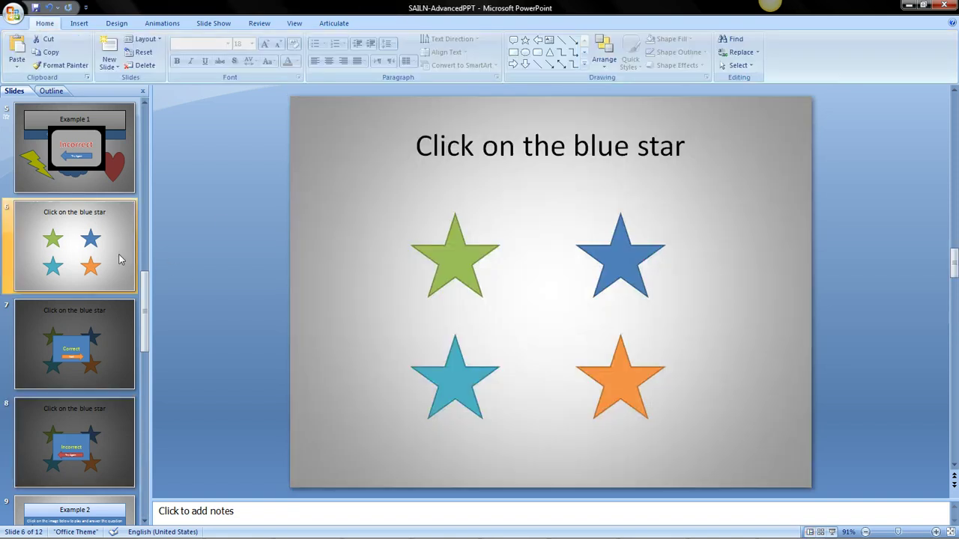
left_click(126, 324)
left_click(126, 400)
On slide 6, hyperlink the blue star to slide 7, the "Correct" feedback slide in this document
left_click(114, 283)
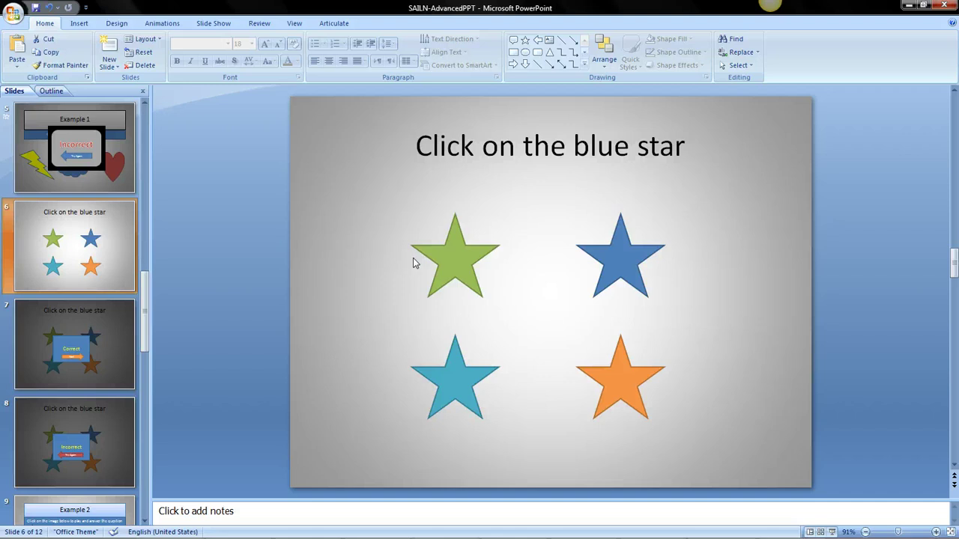
left_click(620, 242)
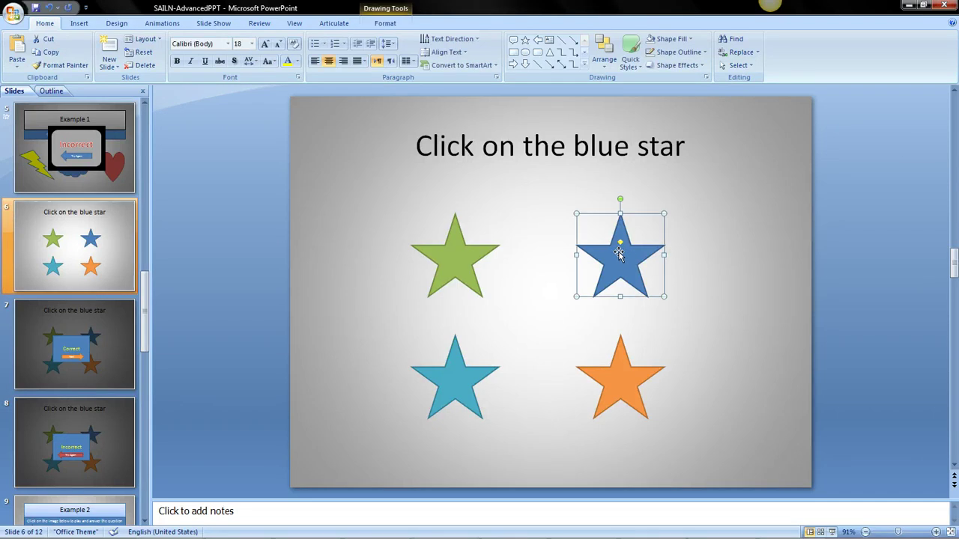
right_click(619, 252)
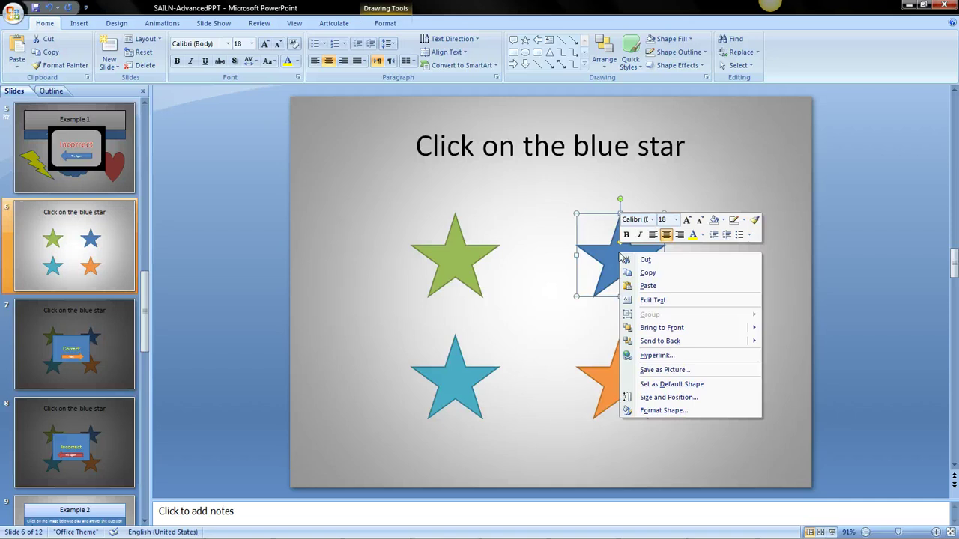
left_click(656, 356)
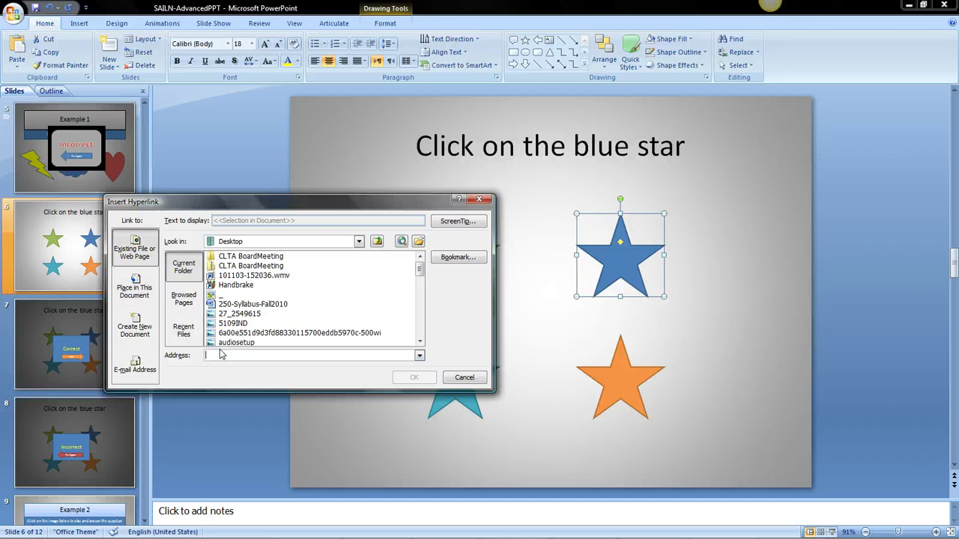
left_click(128, 290)
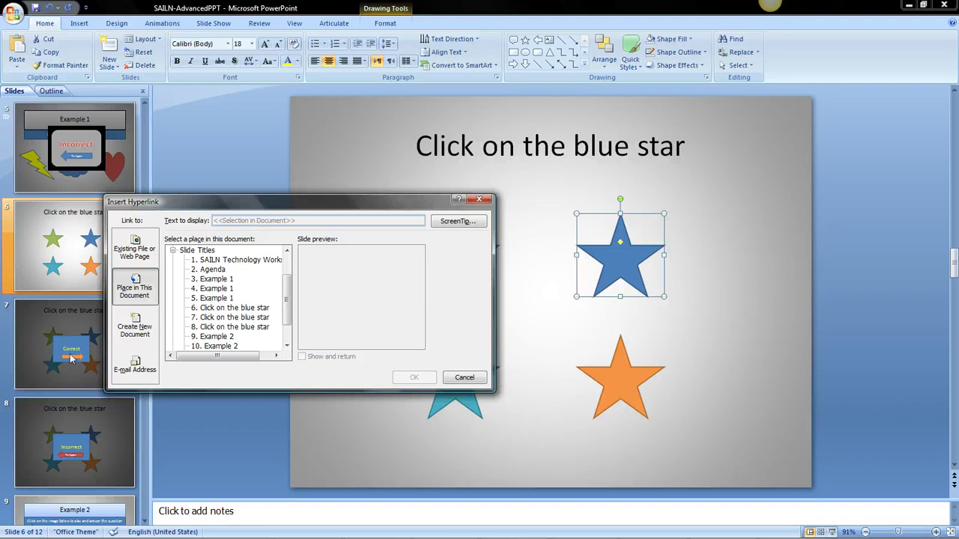
left_click(215, 316)
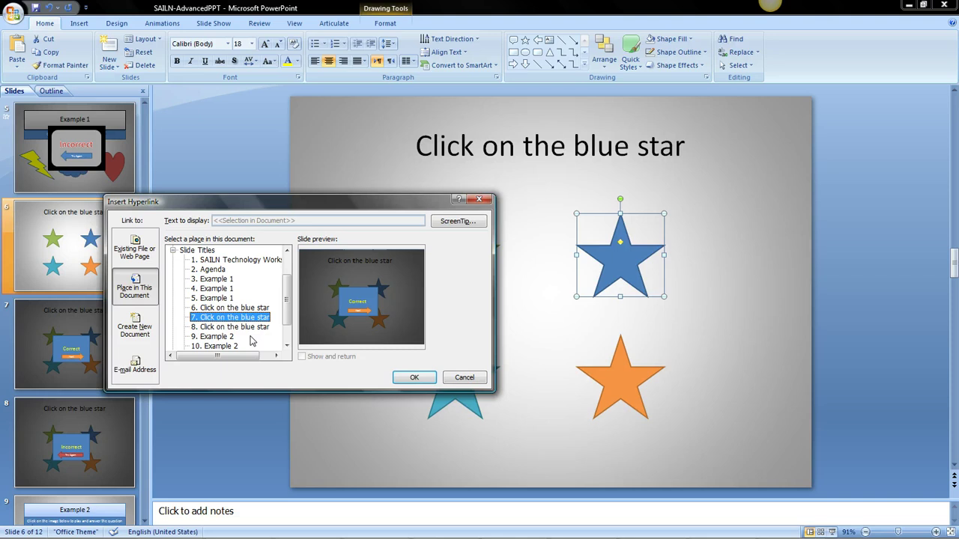
left_click(411, 376)
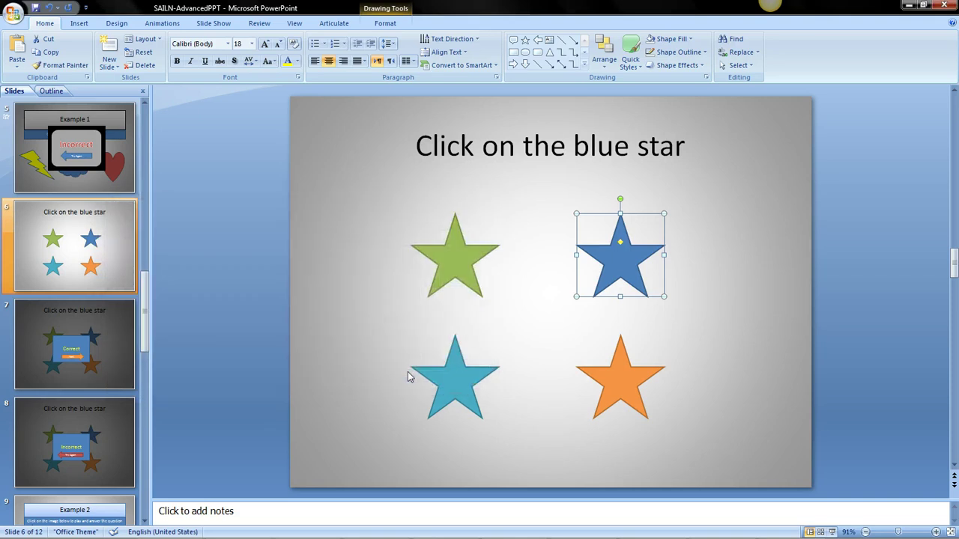
Hyperlink the green star to slide 8, the "Incorrect" feedback slide in this document
left_click(442, 273)
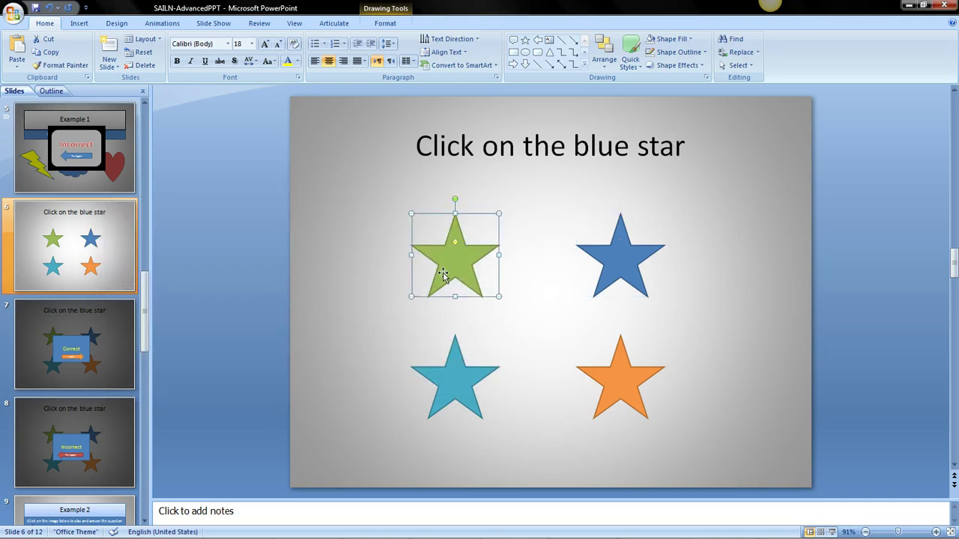
right_click(445, 277)
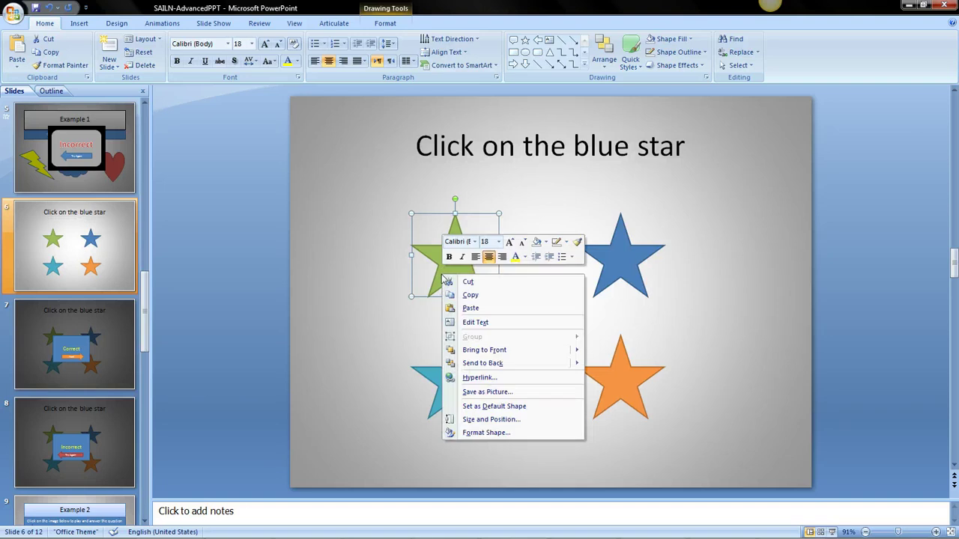
left_click(481, 377)
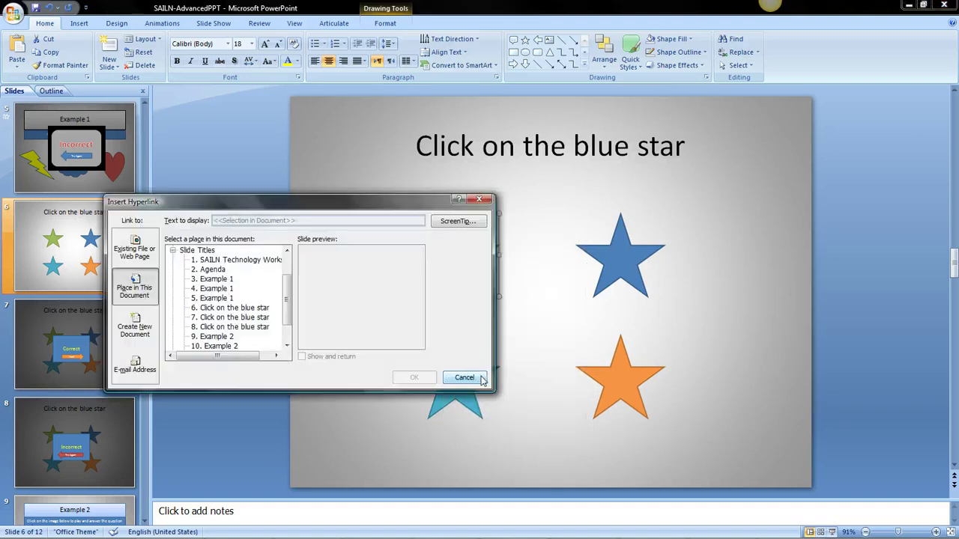
left_click(245, 328)
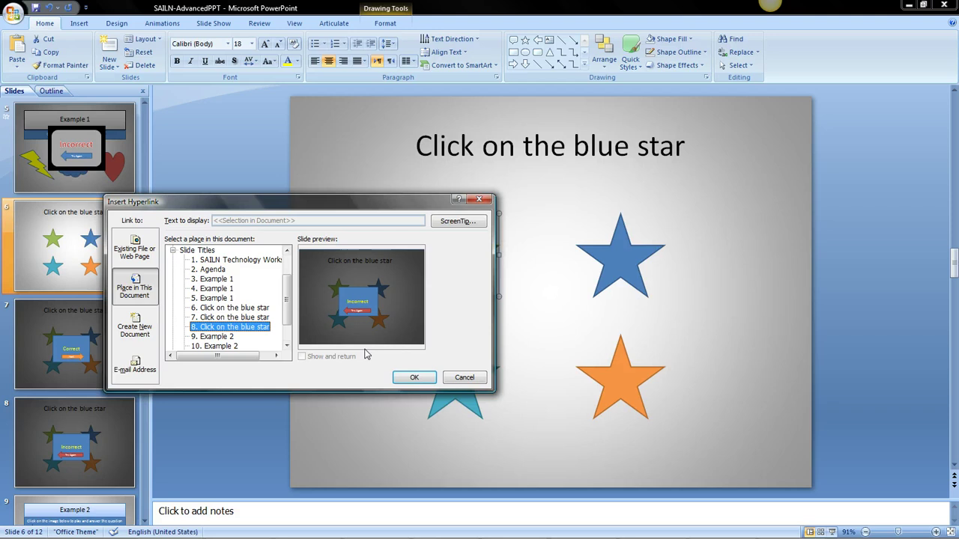
left_click(406, 377)
Hyperlink the teal star to slide 8, the "Incorrect" feedback slide
right_click(435, 376)
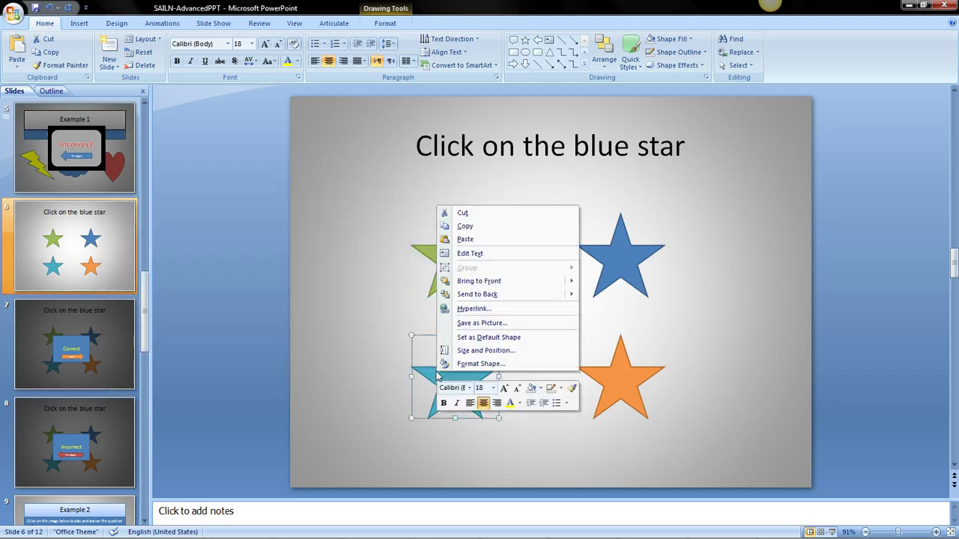
left_click(469, 309)
left_click(254, 327)
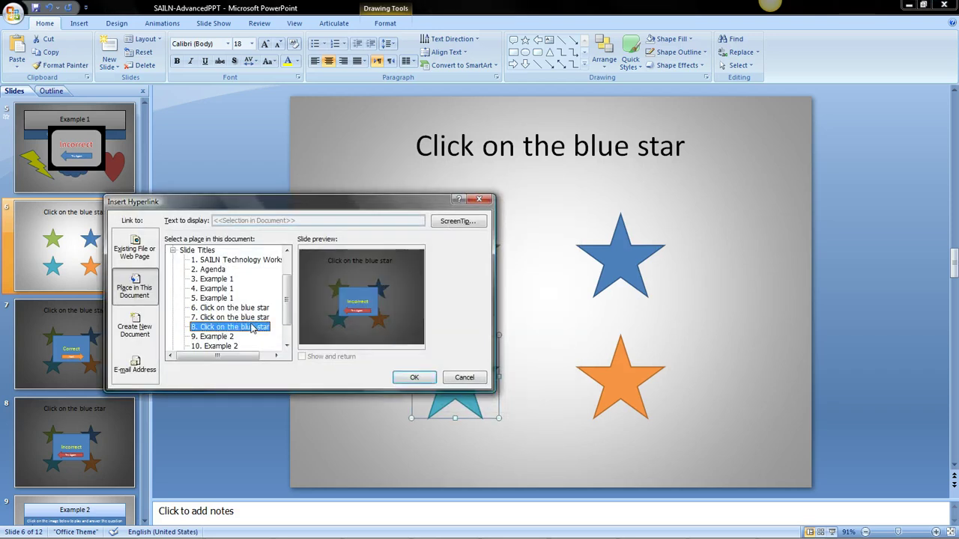
left_click(424, 378)
Hyperlink the orange star to slide 8, the "Incorrect" feedback slide
right_click(615, 382)
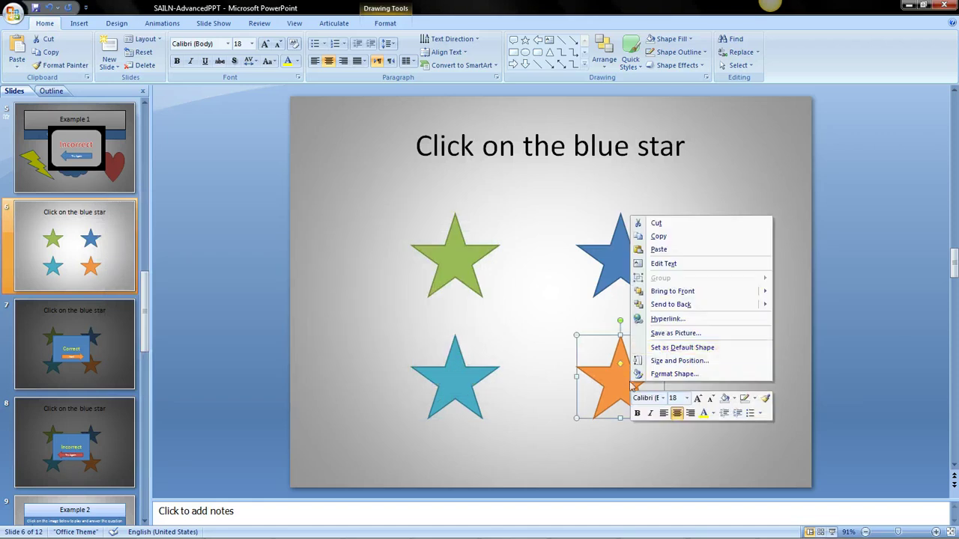
left_click(662, 319)
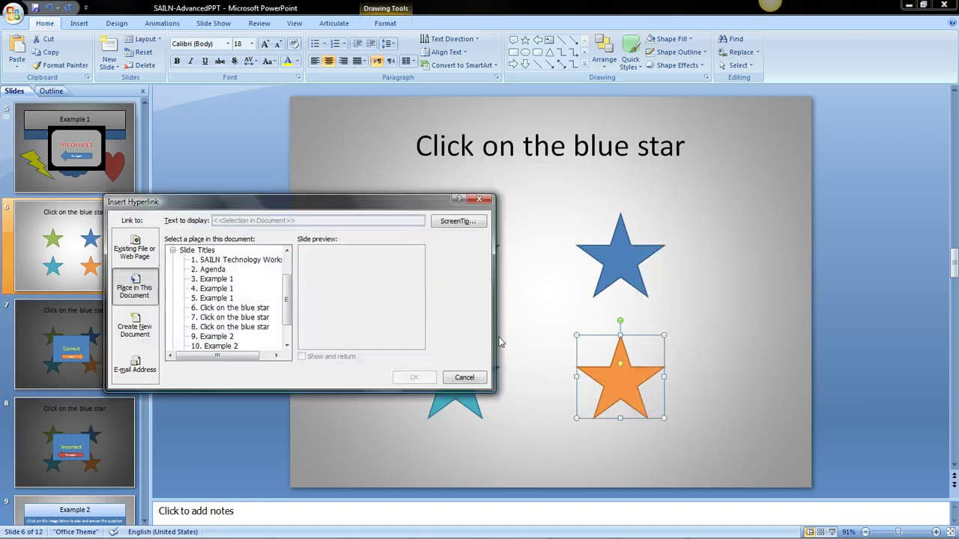
left_click(211, 328)
left_click(435, 378)
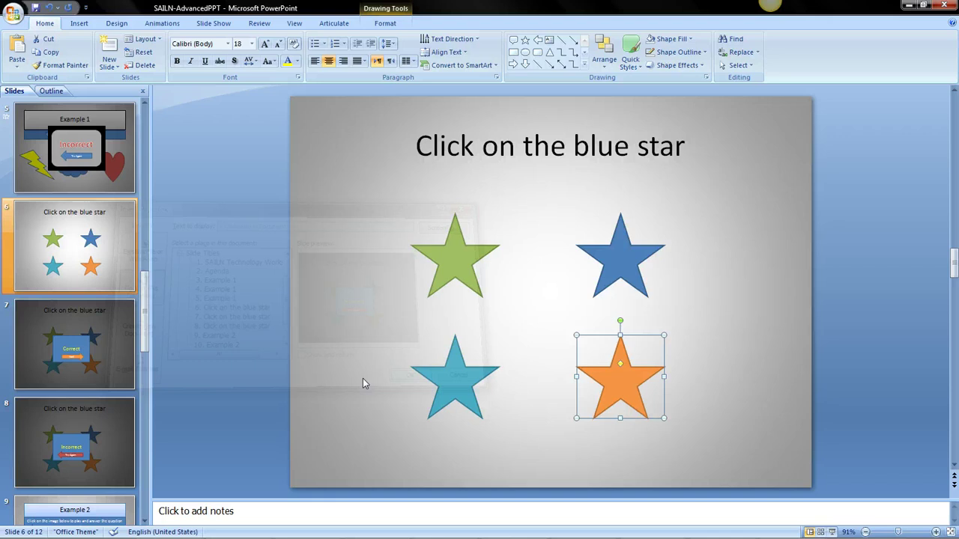
On slide 8, hyperlink the "Try Again" arrow to slide 6, the "Click on the blue star" question slide in this document
left_click(108, 416)
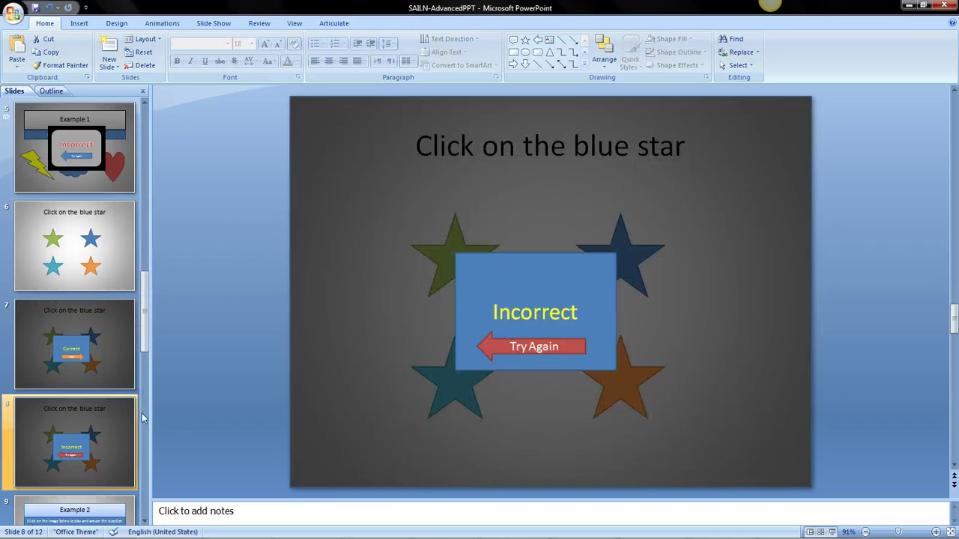
right_click(484, 350)
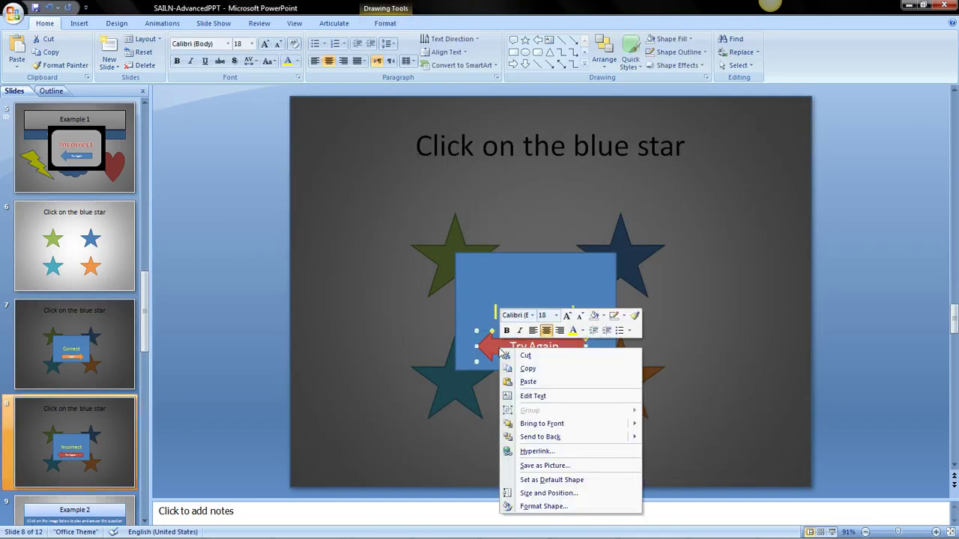
key("Escape")
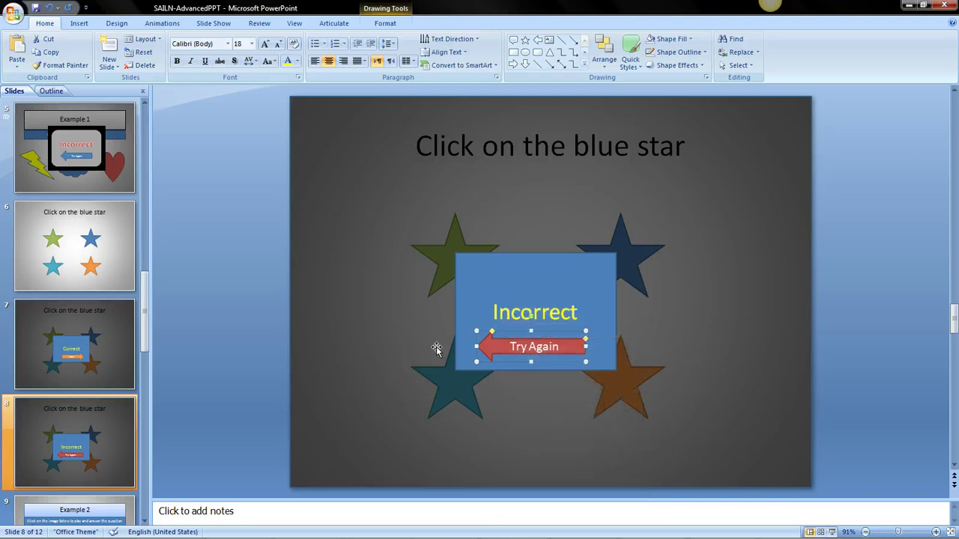
right_click(487, 347)
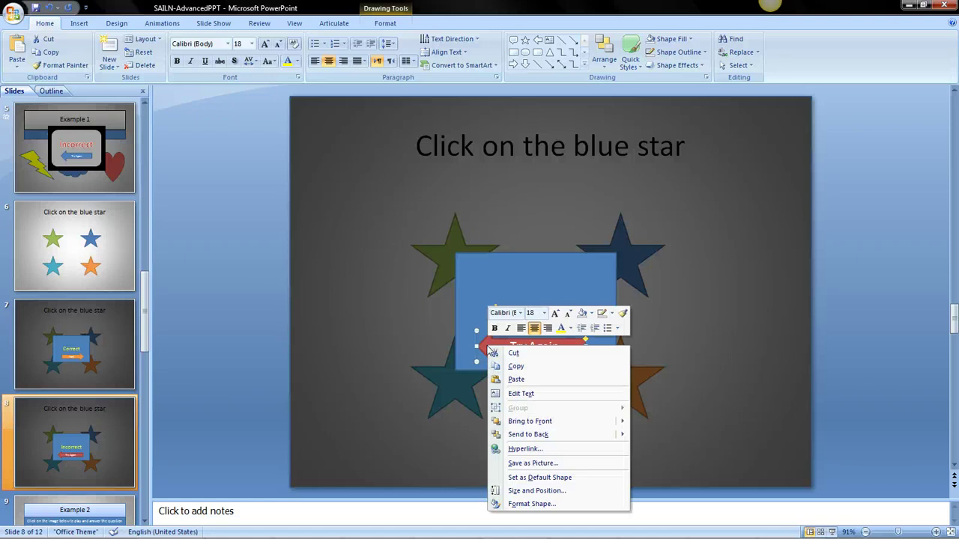
left_click(525, 449)
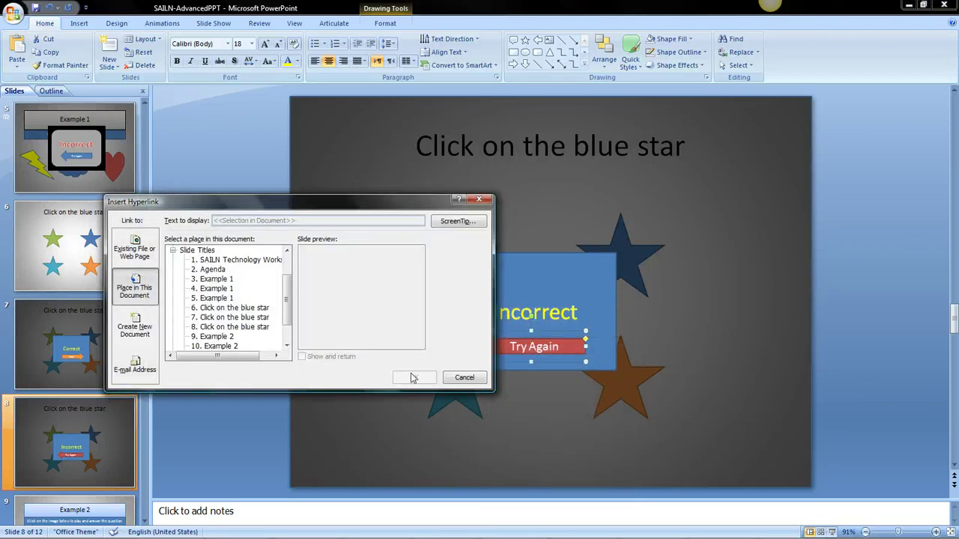
left_click(251, 309)
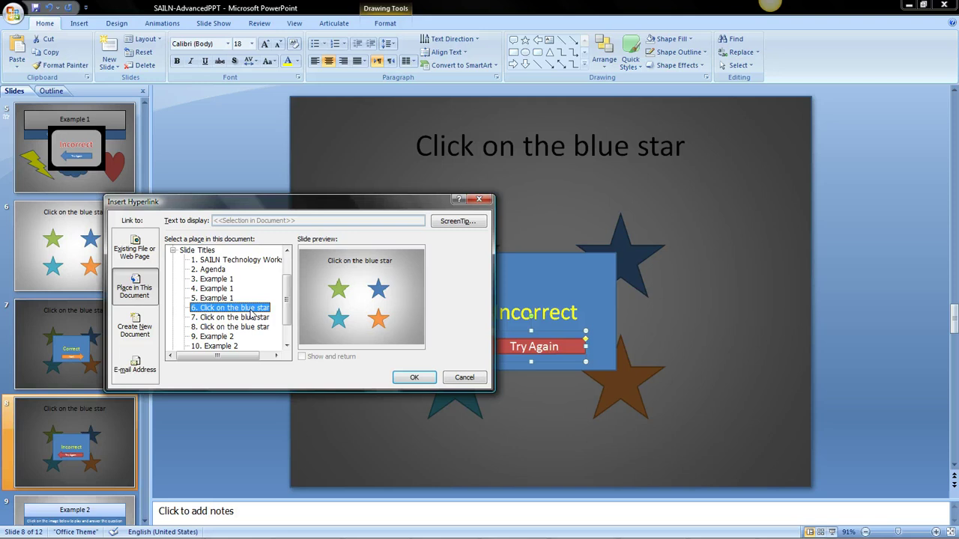
left_click(420, 377)
On slide 7, hyperlink the "Next" arrow to slide 9, "Example 2", in this document
left_click(103, 363)
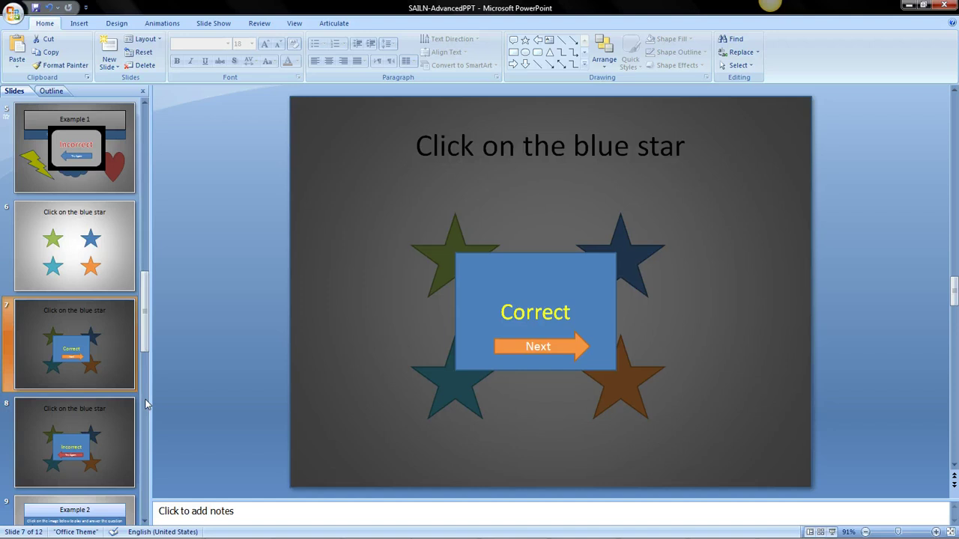
scroll(42, 442, "down", 1)
left_click(39, 433)
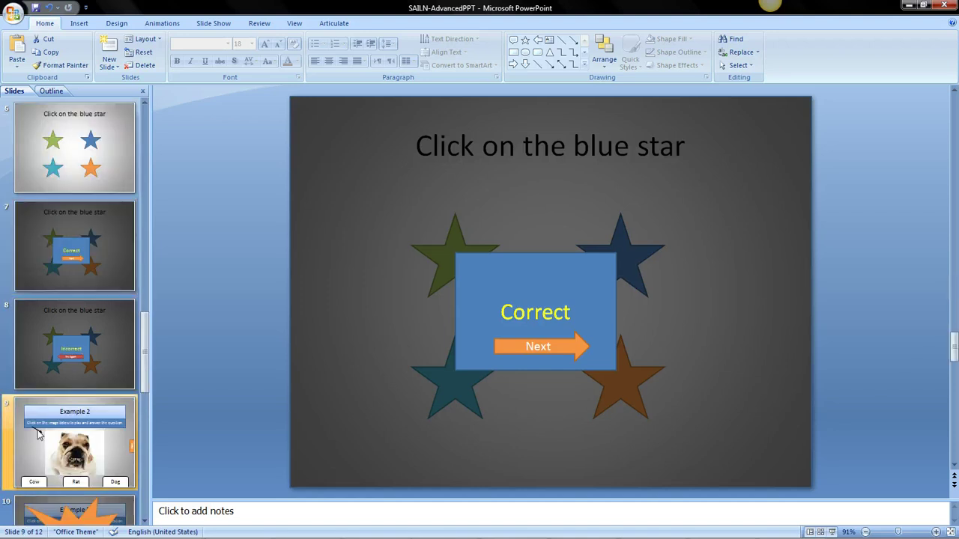
left_click(68, 195)
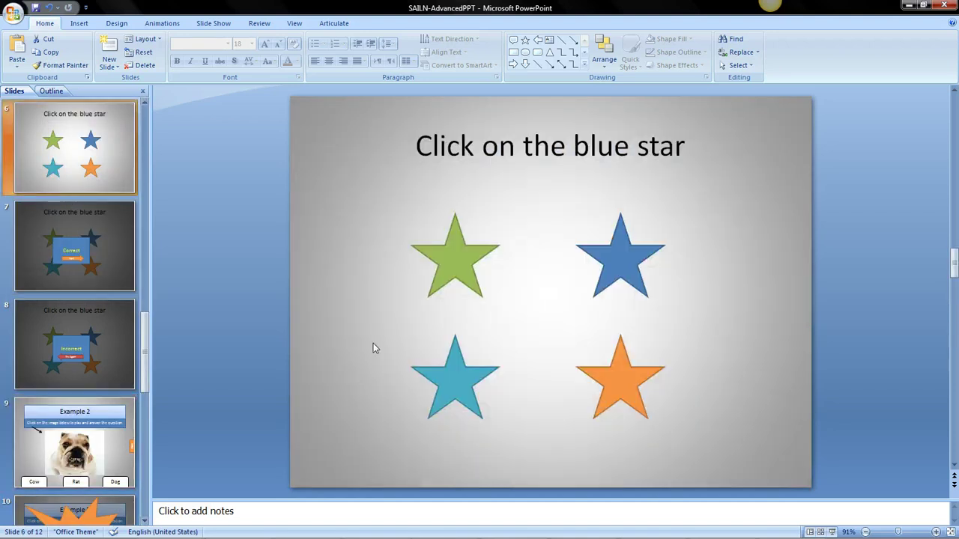
left_click(124, 360)
left_click(111, 273)
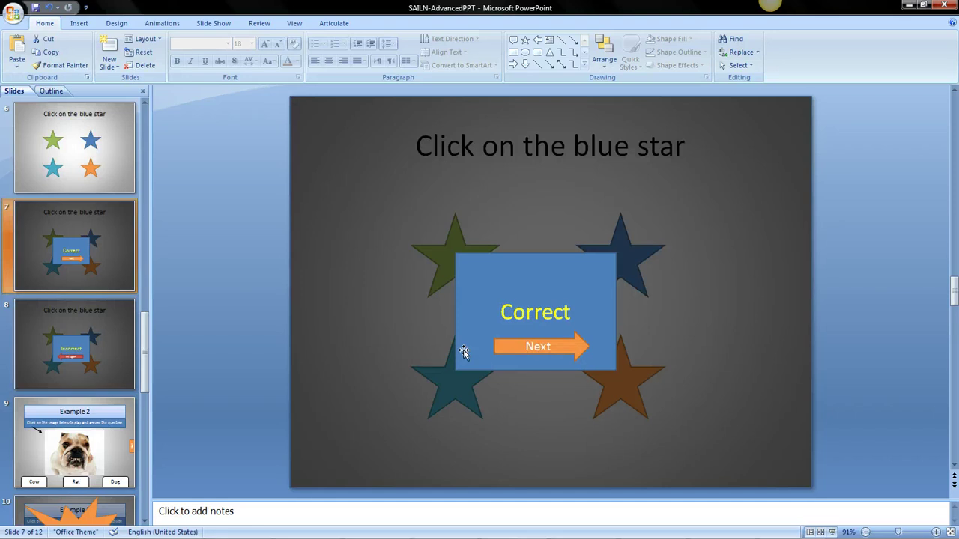
right_click(497, 346)
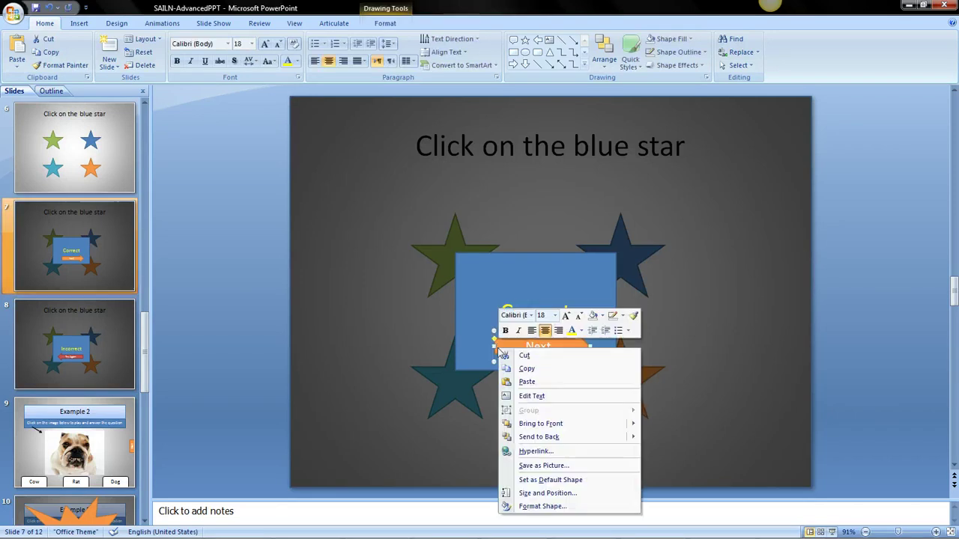
left_click(536, 452)
left_click(232, 339)
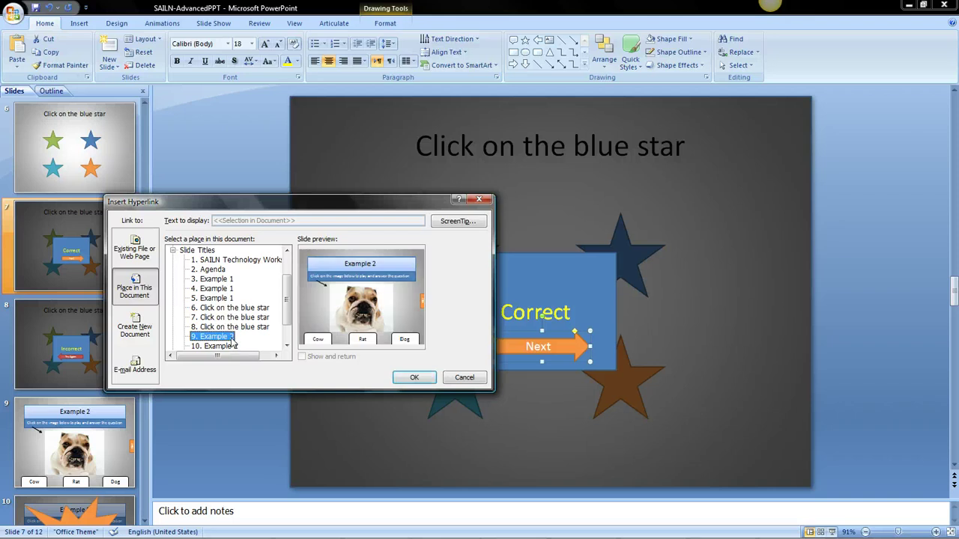
left_click(413, 377)
Run the slide show from slide 6, test the green star, "Try Again" arrow, blue star and "Next" arrow links, and exit the show
left_click(57, 194)
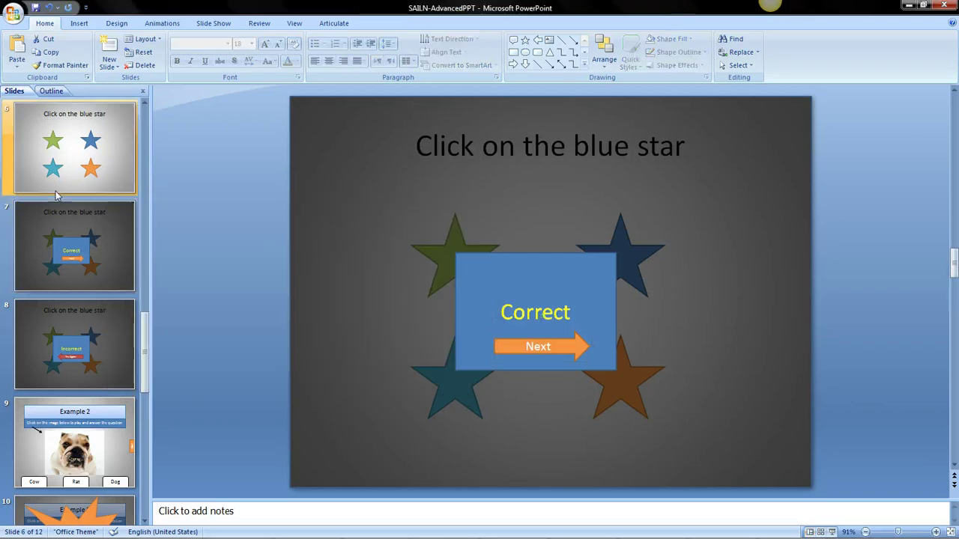
left_click(831, 532)
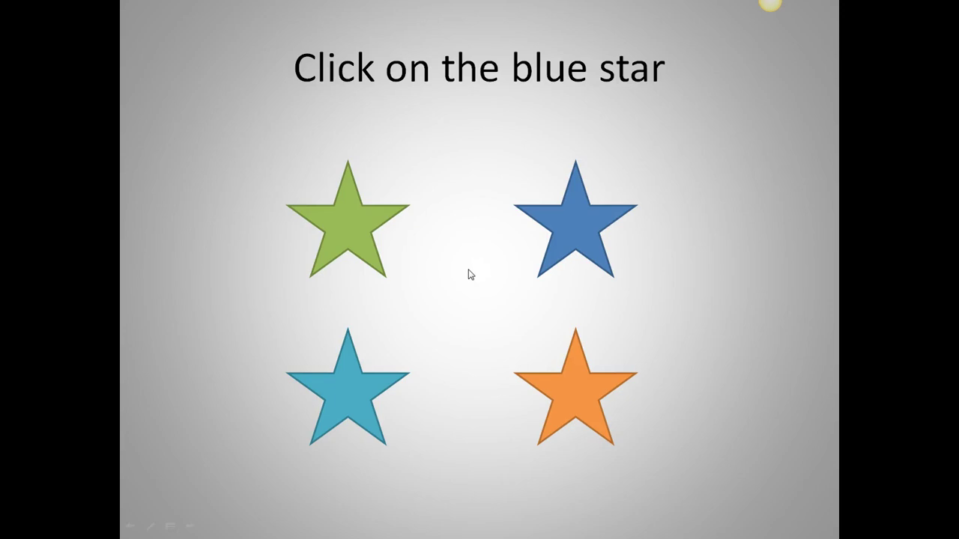
left_click(354, 240)
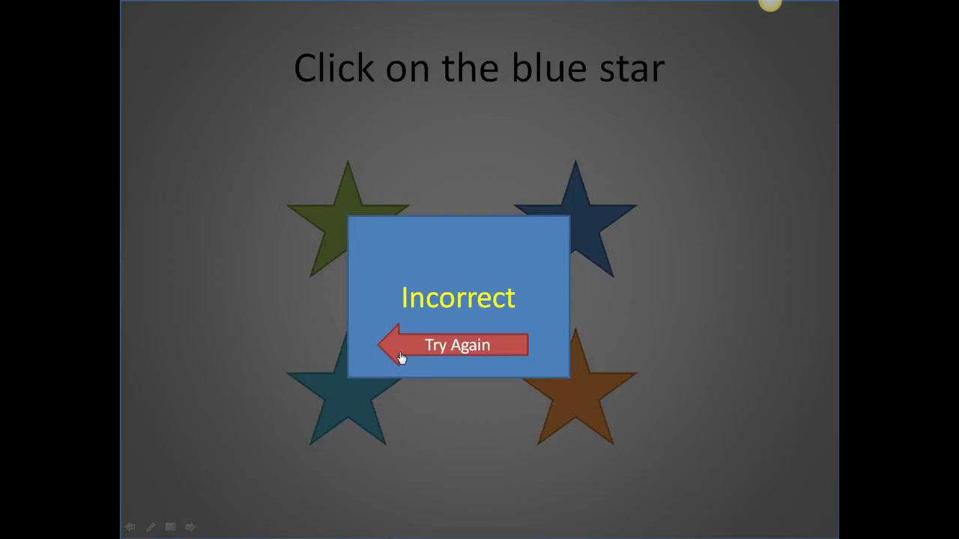
left_click(401, 358)
left_click(565, 244)
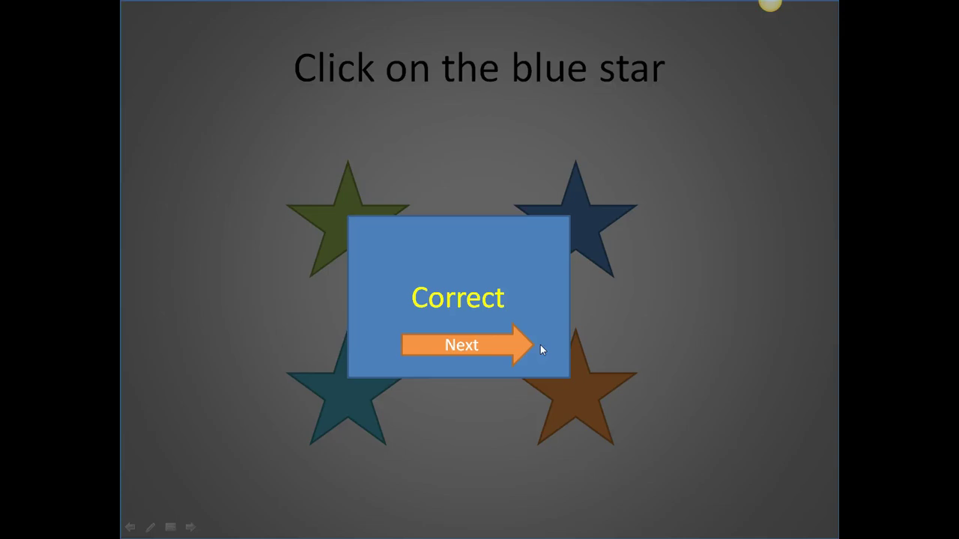
left_click(518, 359)
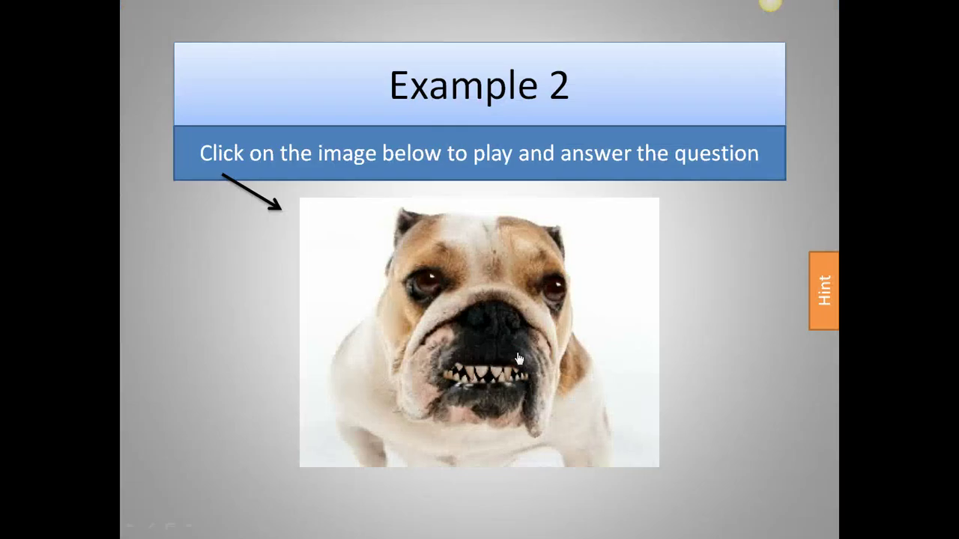
key("Escape")
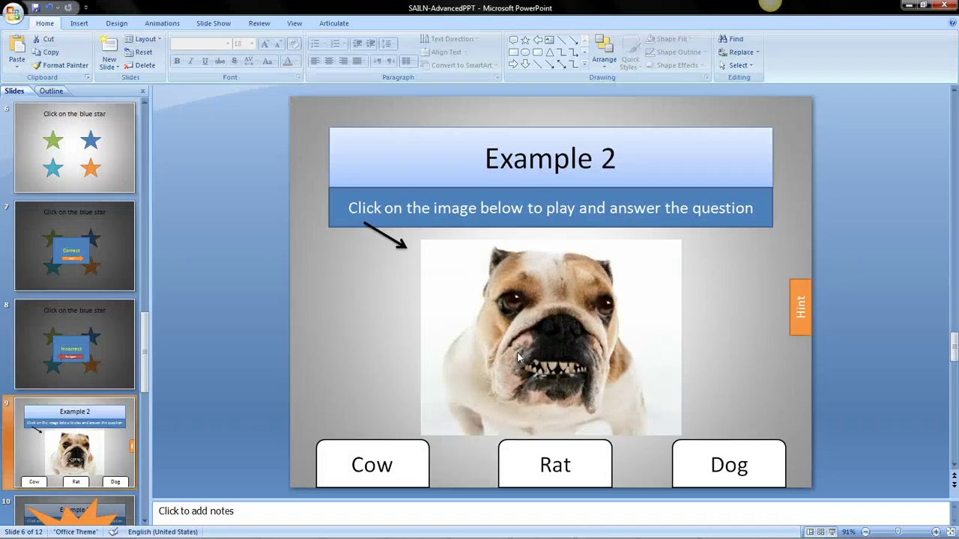